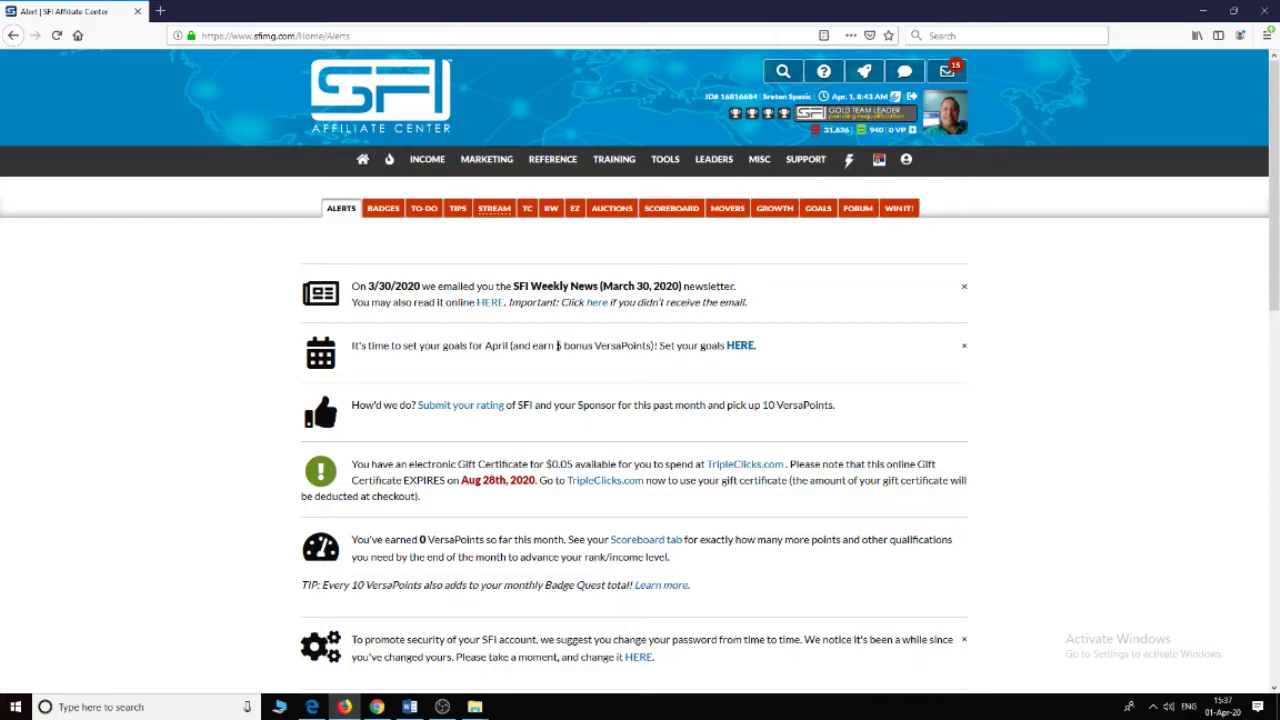
Open the April goal-setting page from its alert and set the NEW PSAs/POAs goal for this month to 5.
left_click_drag(556, 346, 654, 348)
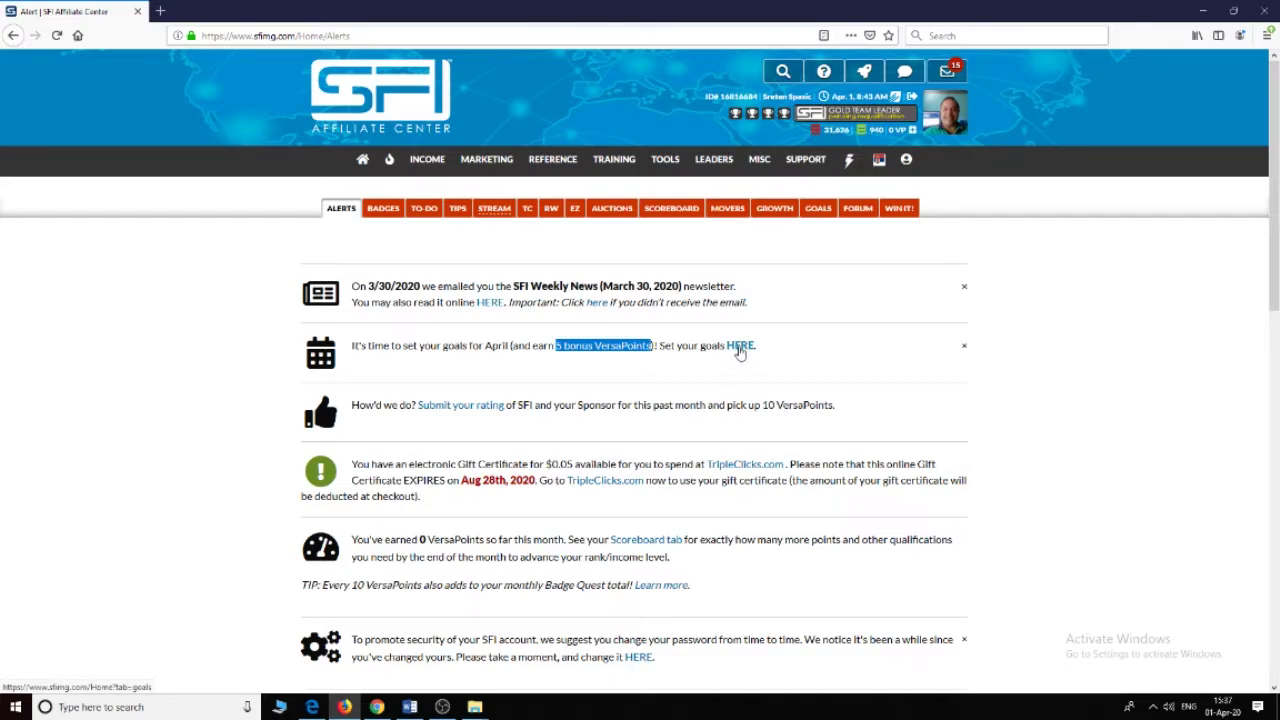
left_click(740, 352)
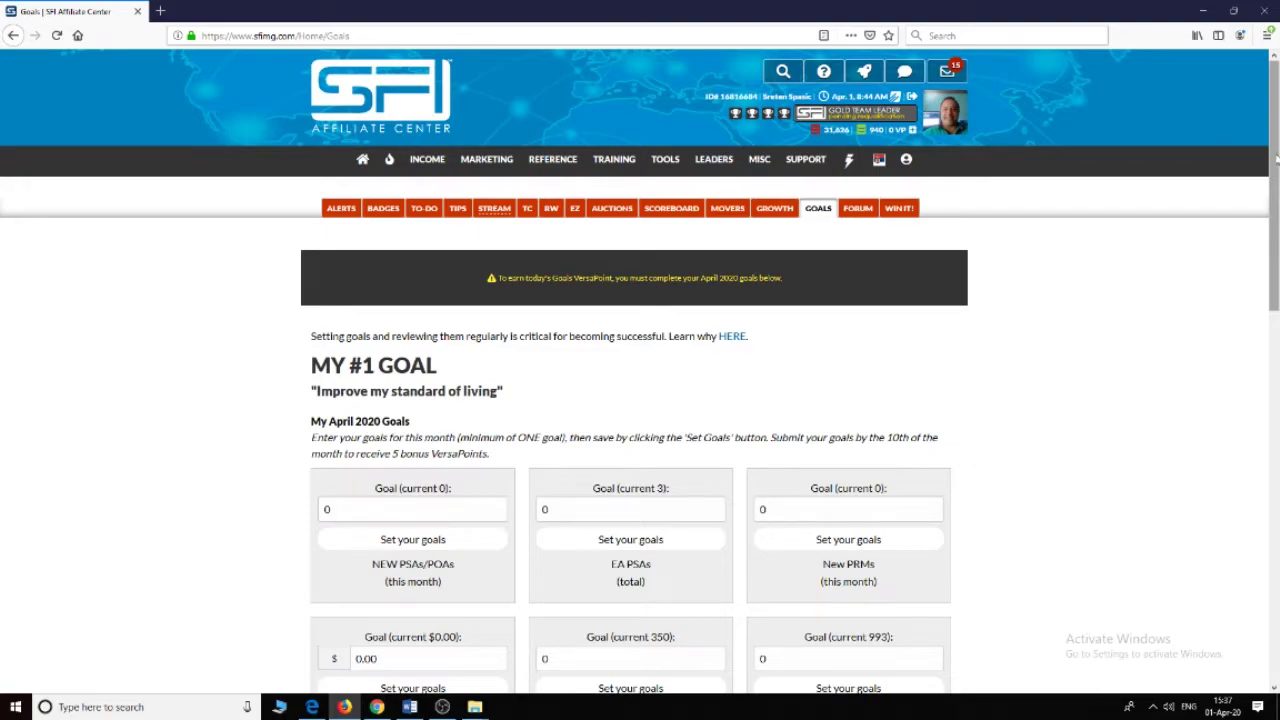
left_click_drag(1275, 157, 1276, 266)
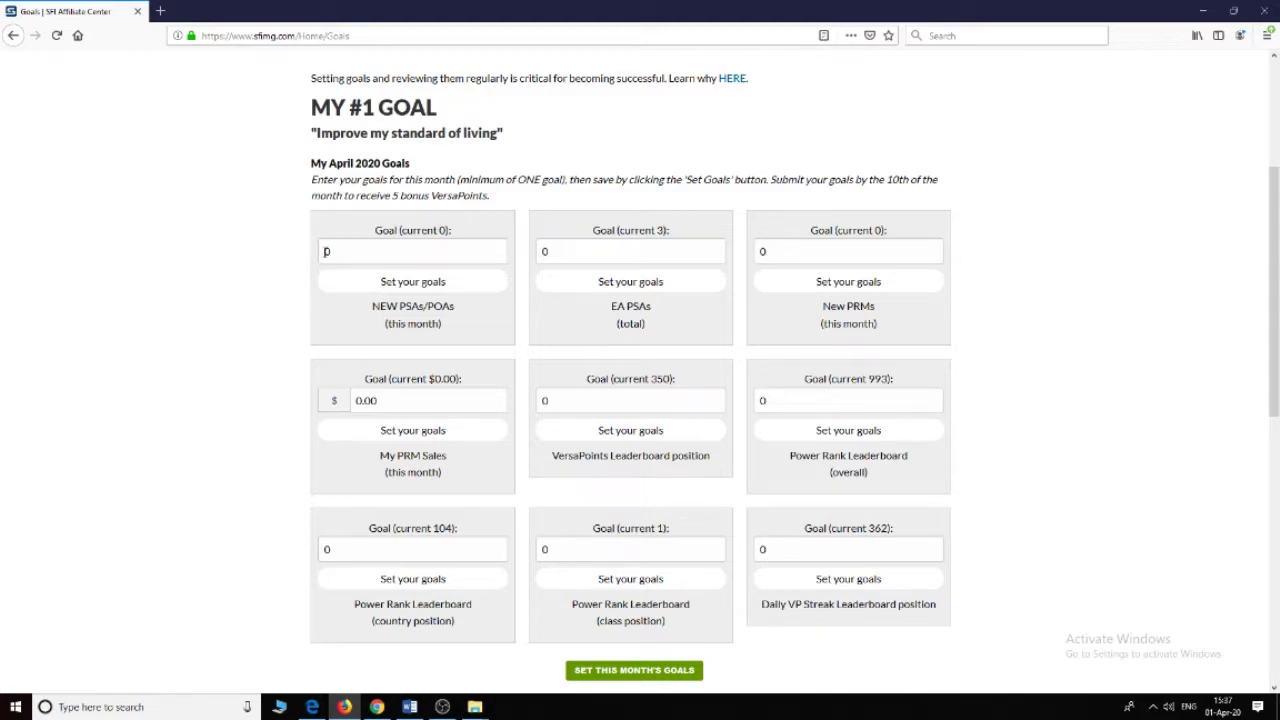
double_click(325, 251)
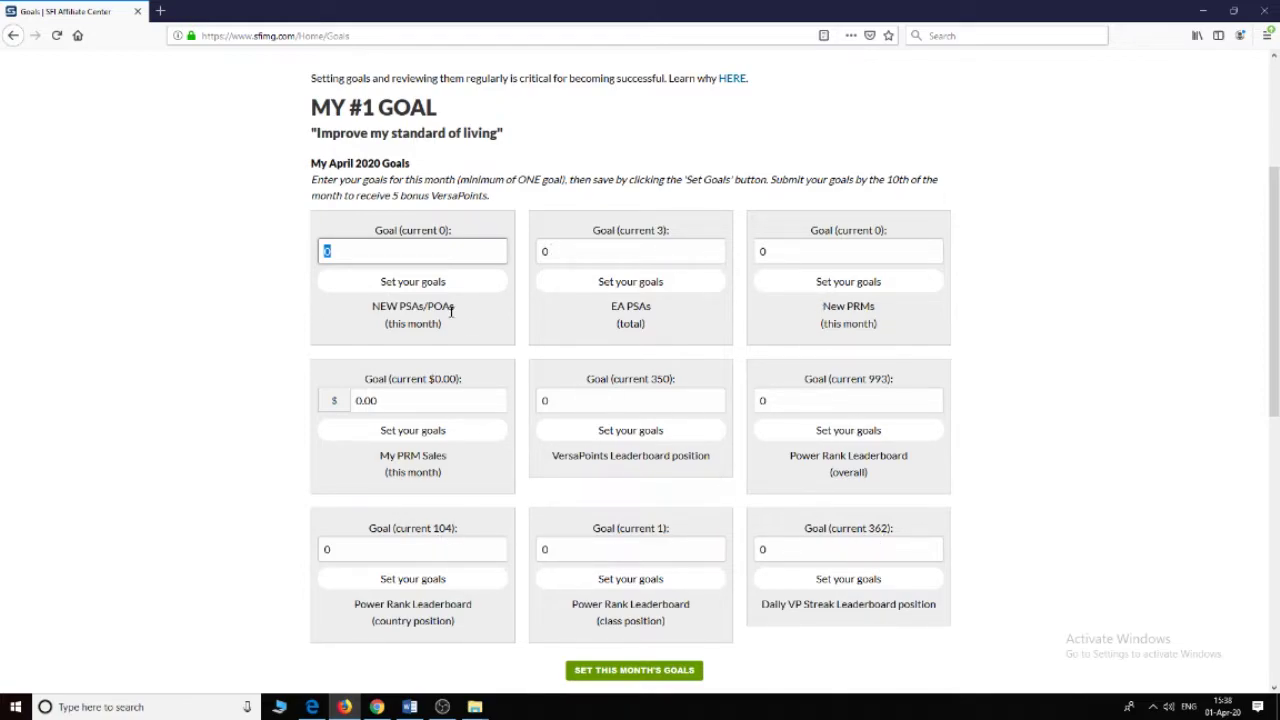
left_click(338, 252)
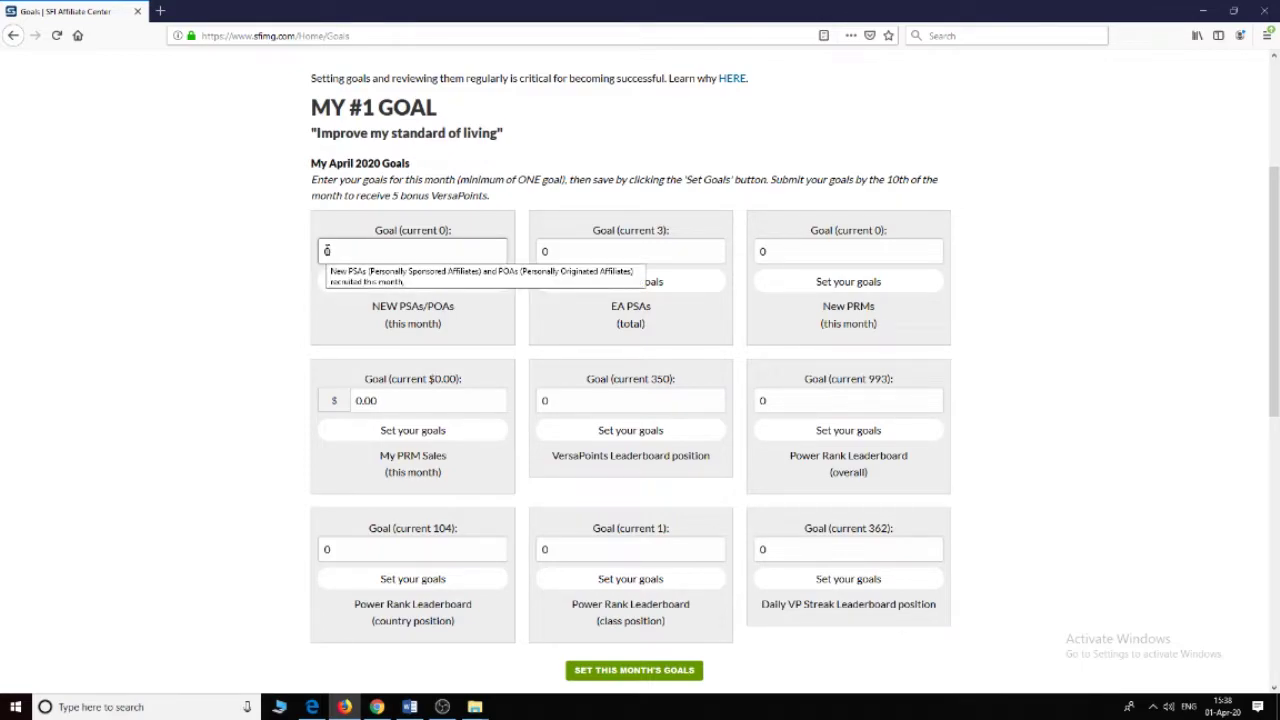
double_click(328, 251)
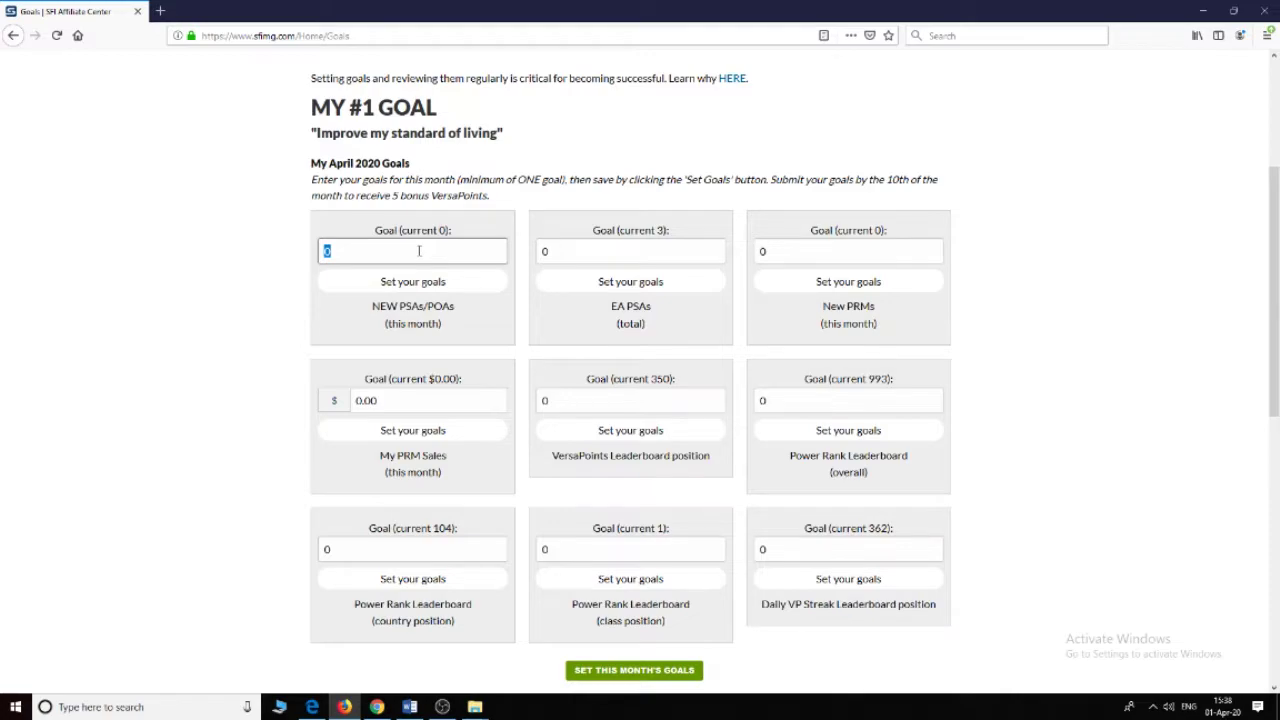
type("5")
left_click(519, 224)
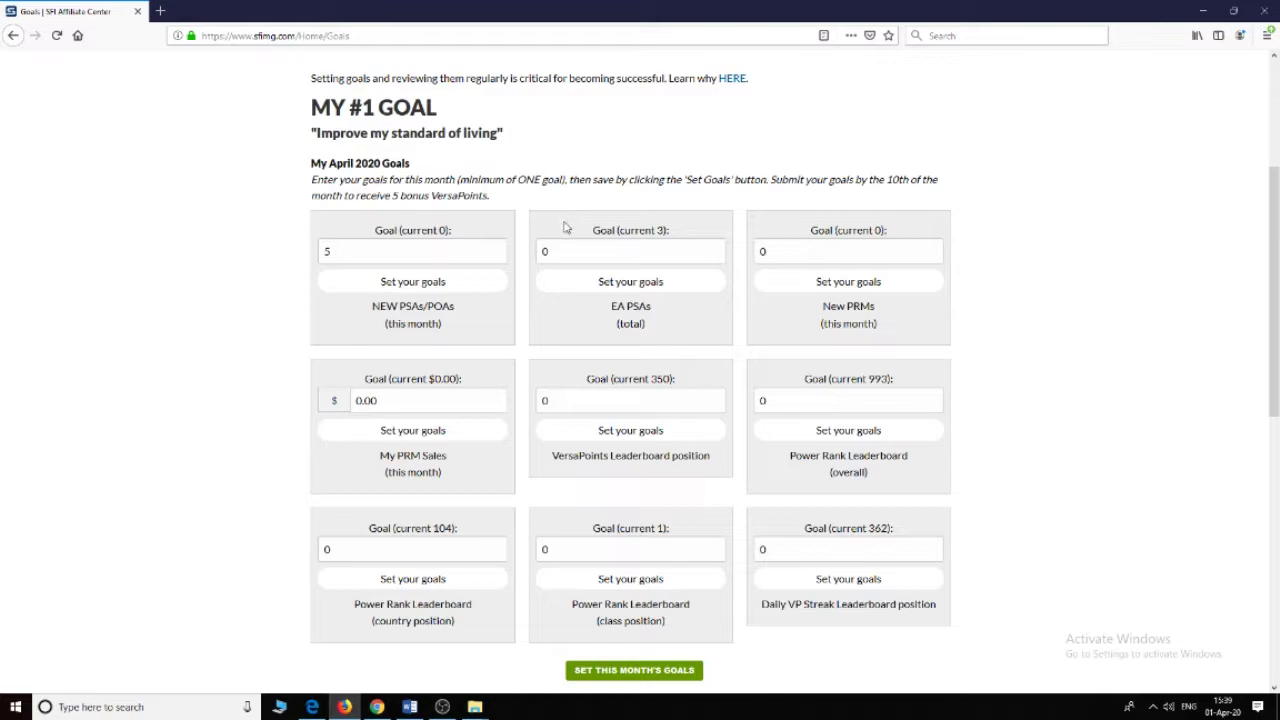
Set the EA PSAs (total) goal to 5.
left_click(544, 251)
double_click(544, 251)
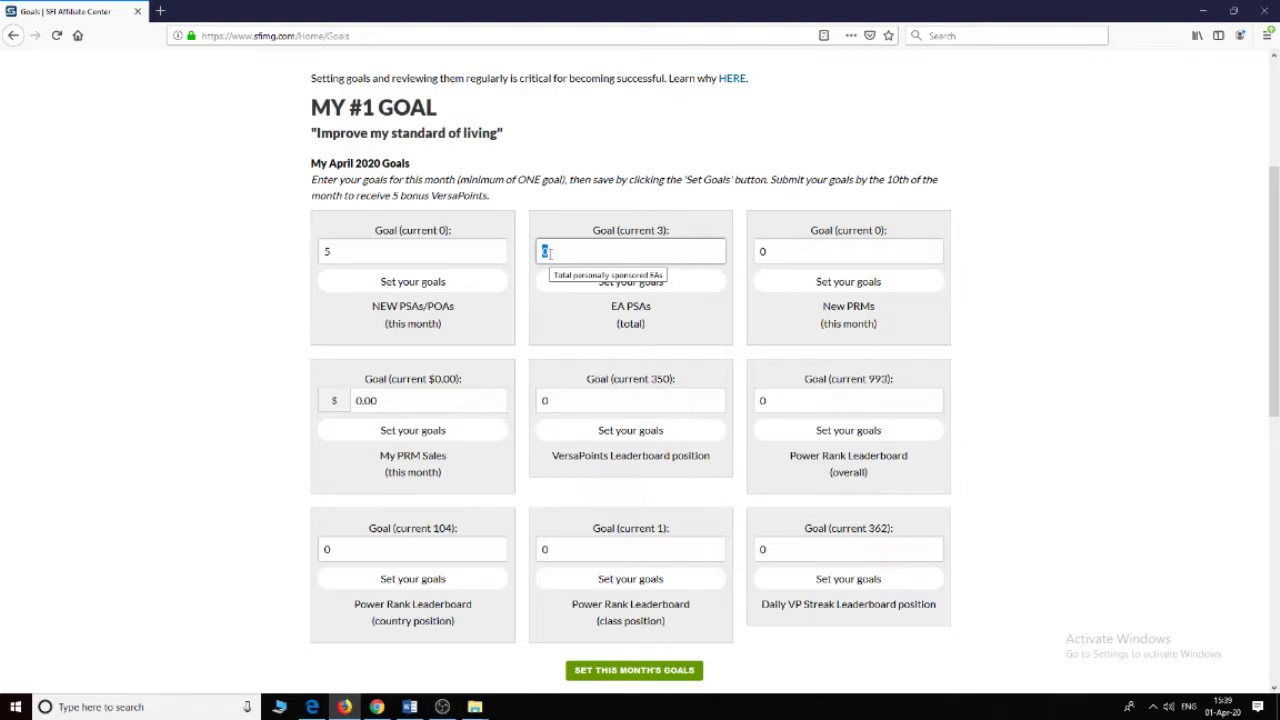
type("5")
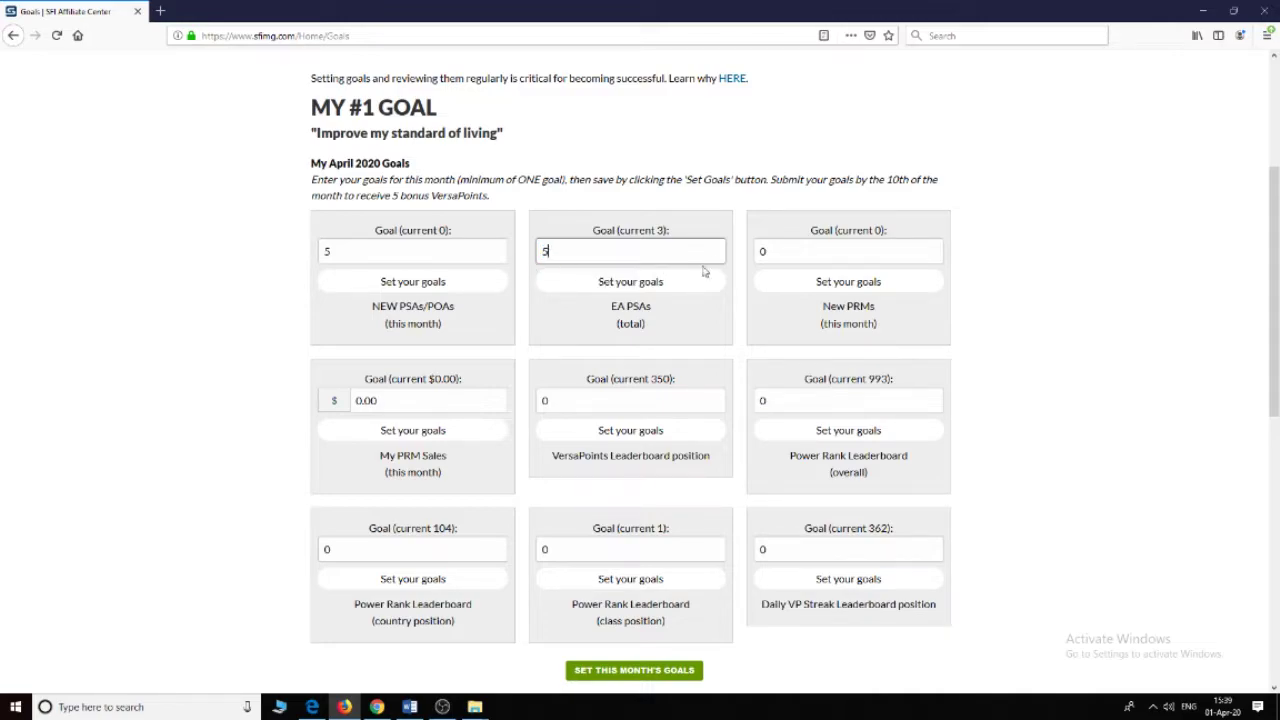
left_click(762, 253)
left_click(762, 253)
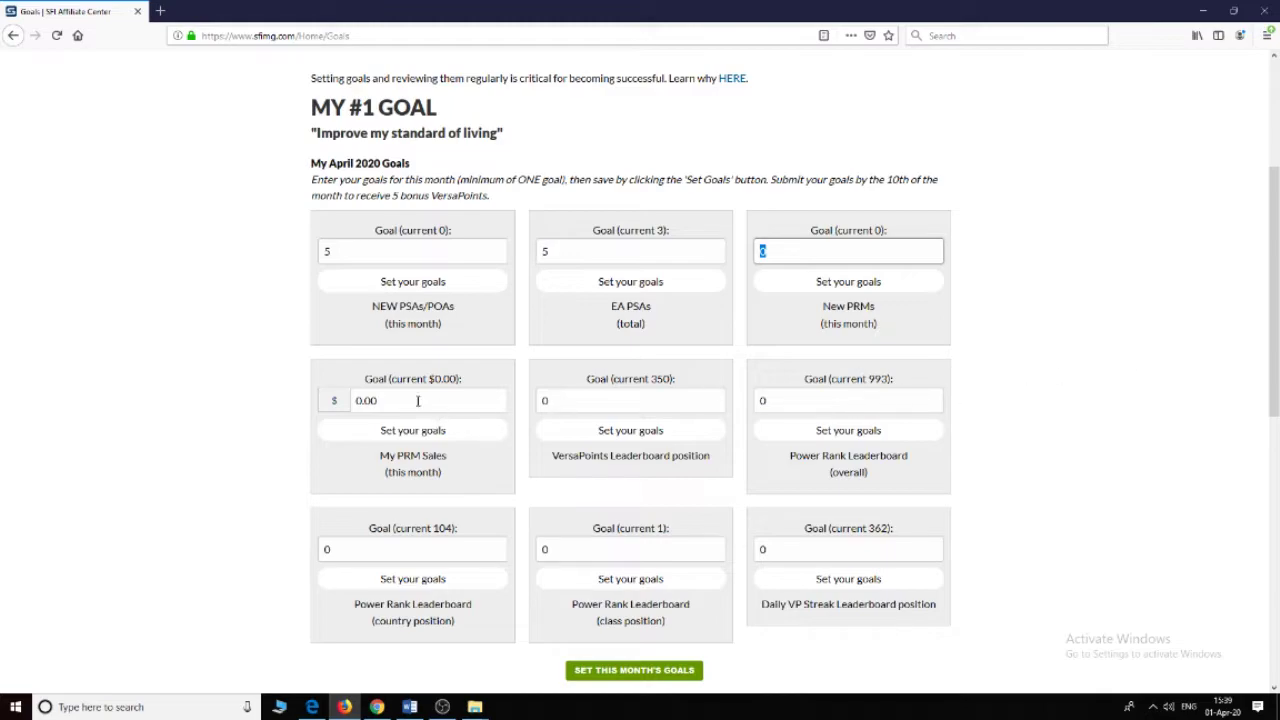
left_click(377, 400)
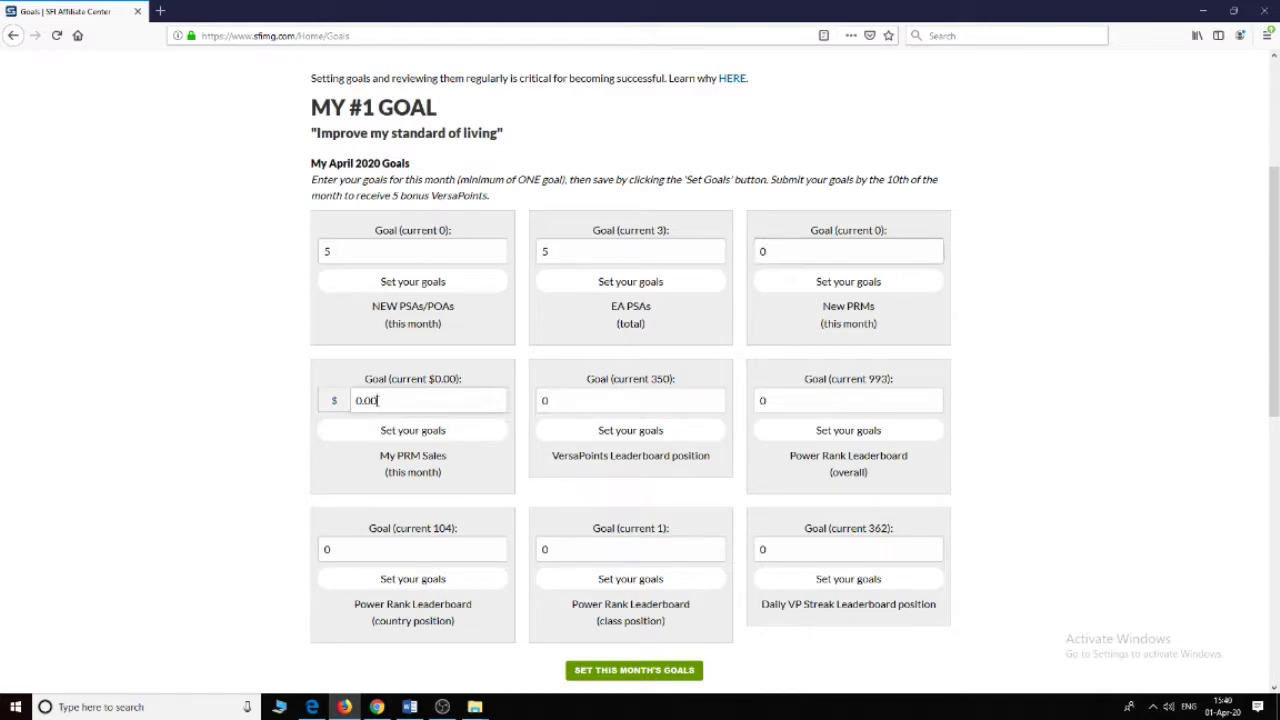
left_click_drag(377, 400, 356, 401)
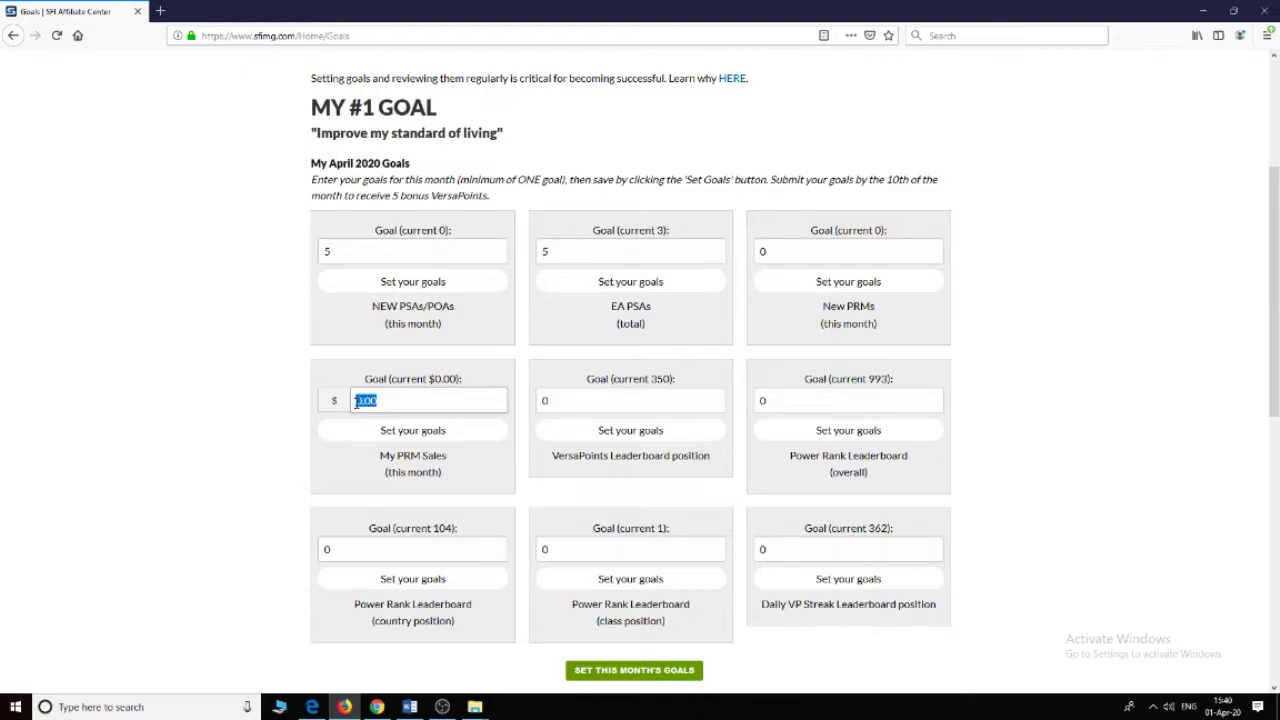
left_click(773, 251)
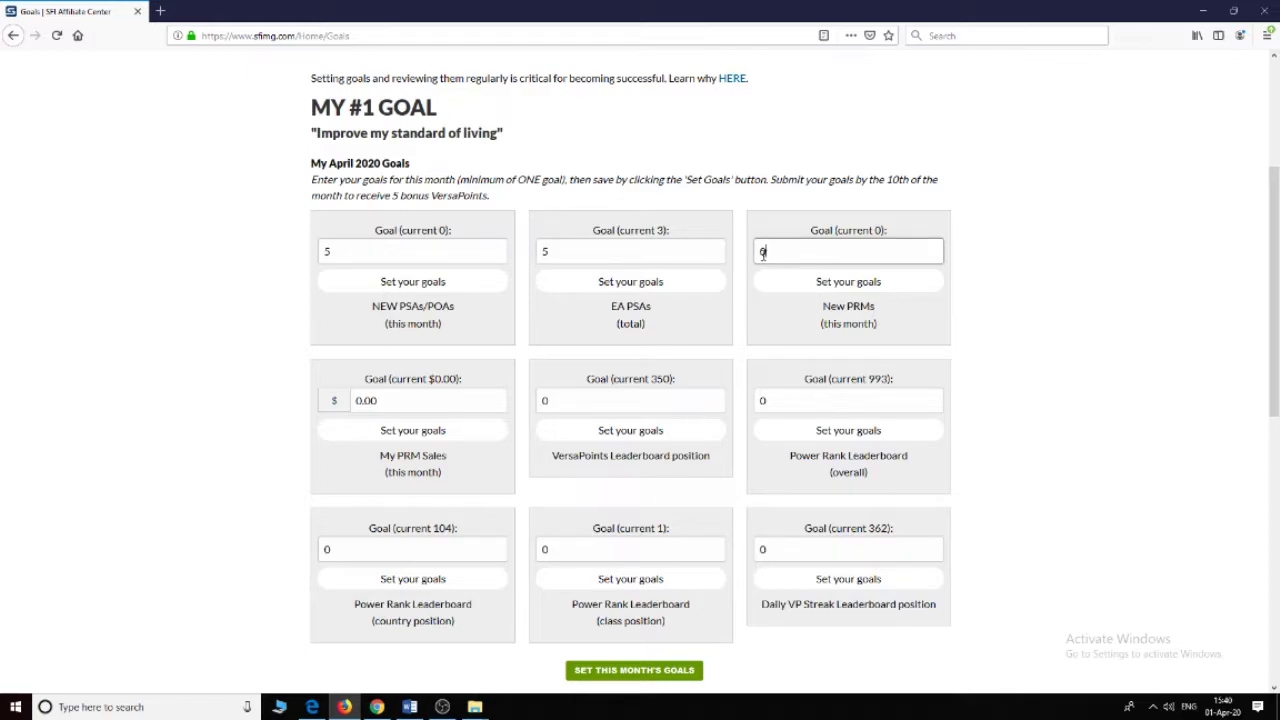
double_click(762, 251)
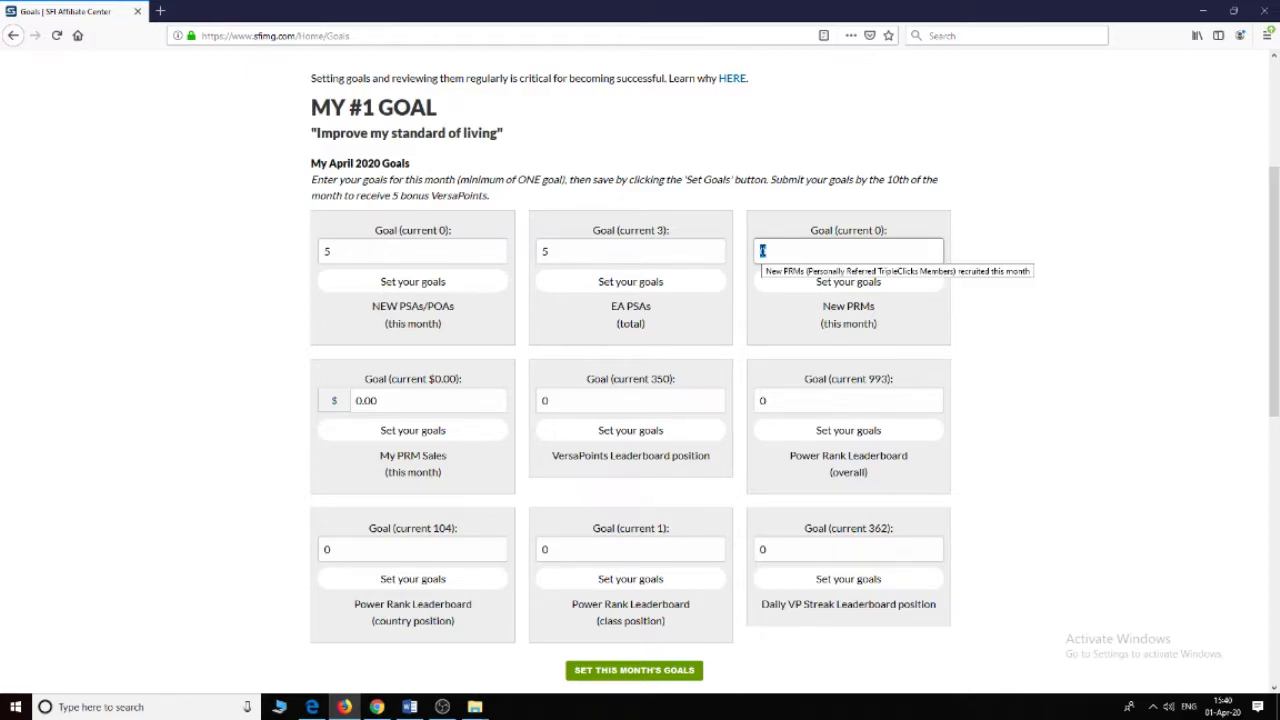
left_click(412, 398)
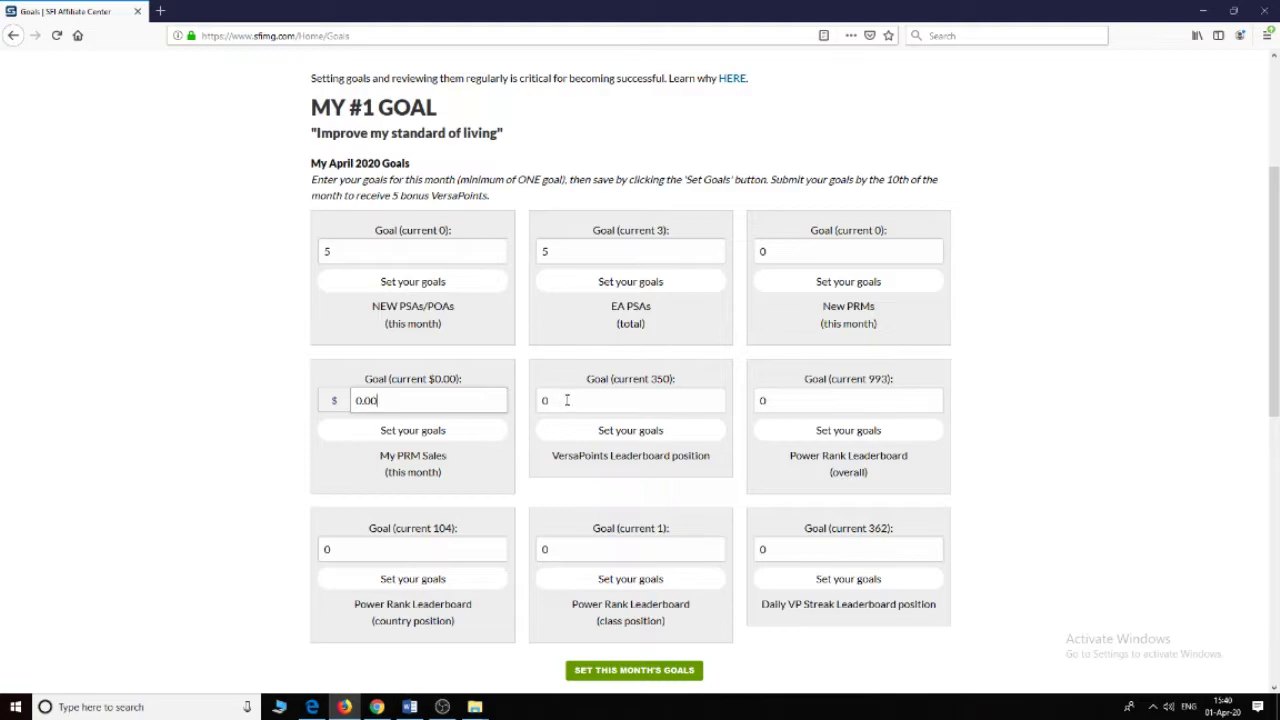
Set the VersaPoints Leaderboard position goal to 340 and the overall Power Rank Leaderboard goal to 990.
left_click_drag(612, 378, 673, 378)
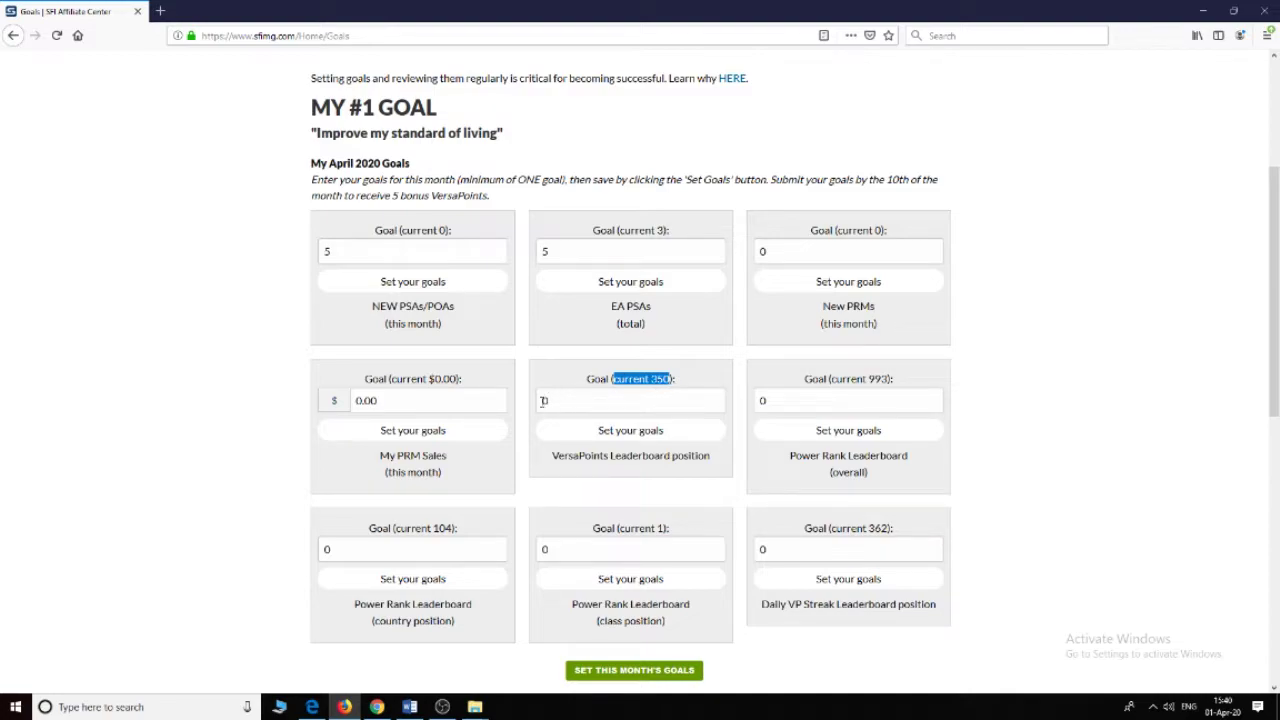
left_click(544, 400)
double_click(544, 400)
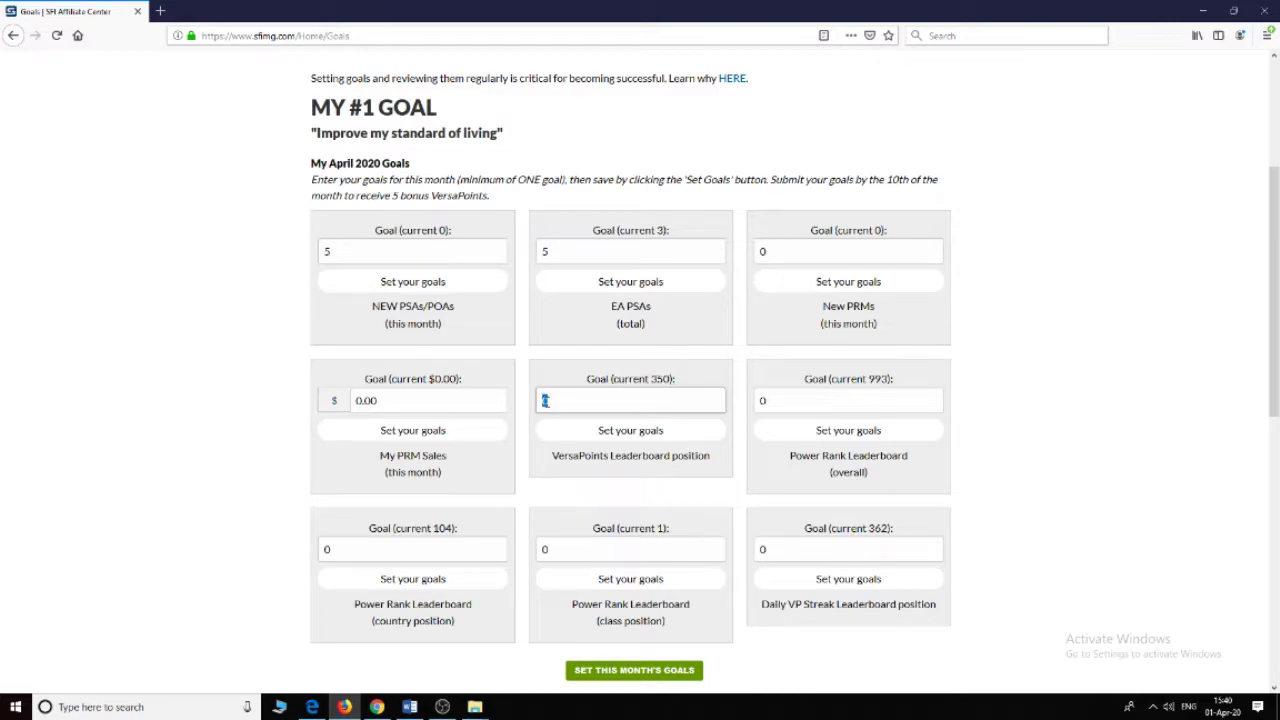
type("340")
left_click(759, 401)
double_click(762, 400)
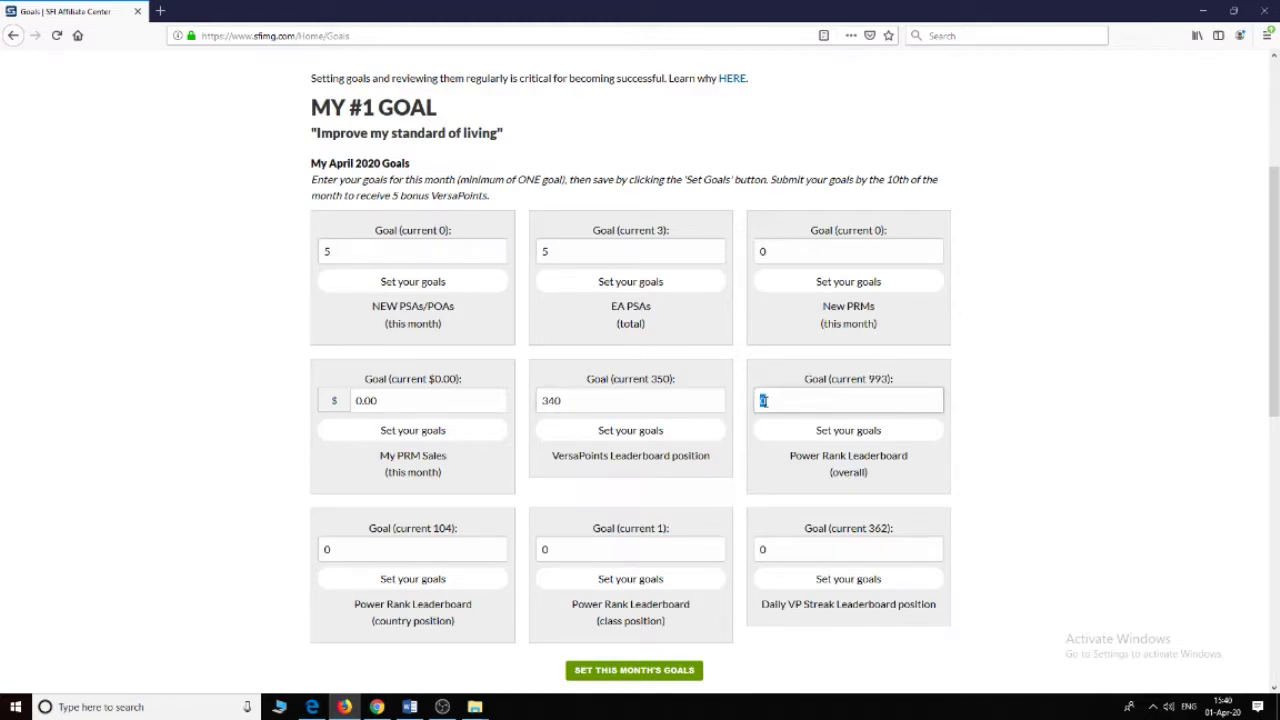
type("990")
Set the Power Rank Leaderboard goals to 100 for country position and 1 for class position.
left_click(407, 553)
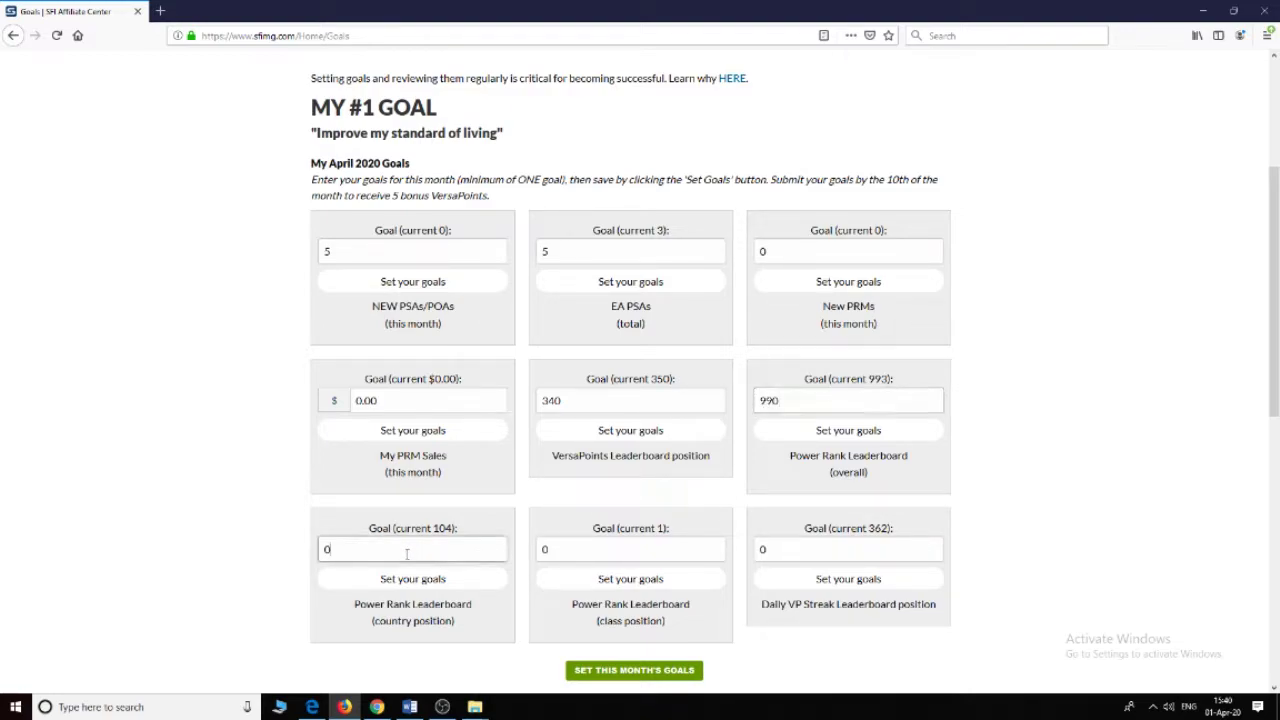
left_click_drag(340, 550, 322, 550)
type("100")
left_click_drag(550, 551, 543, 550)
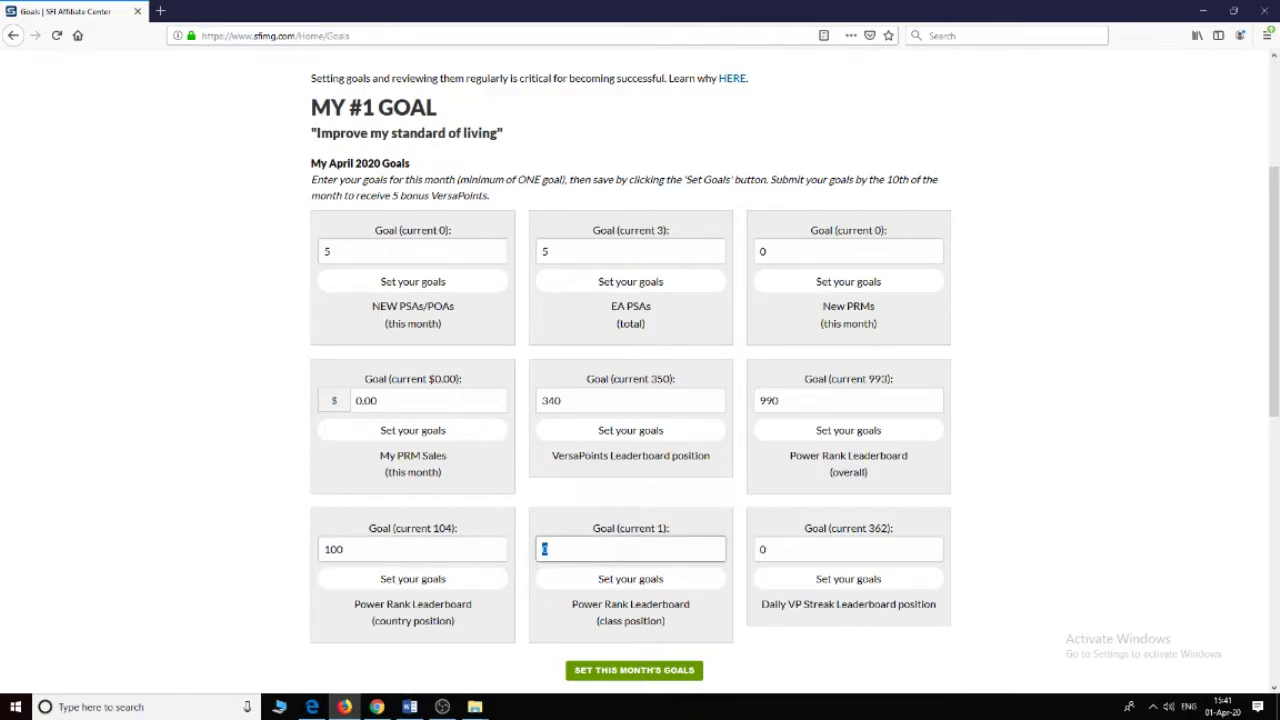
type("1")
Set the Daily VP Streak Leaderboard position goal to 360 and save this month's goals.
double_click(765, 549)
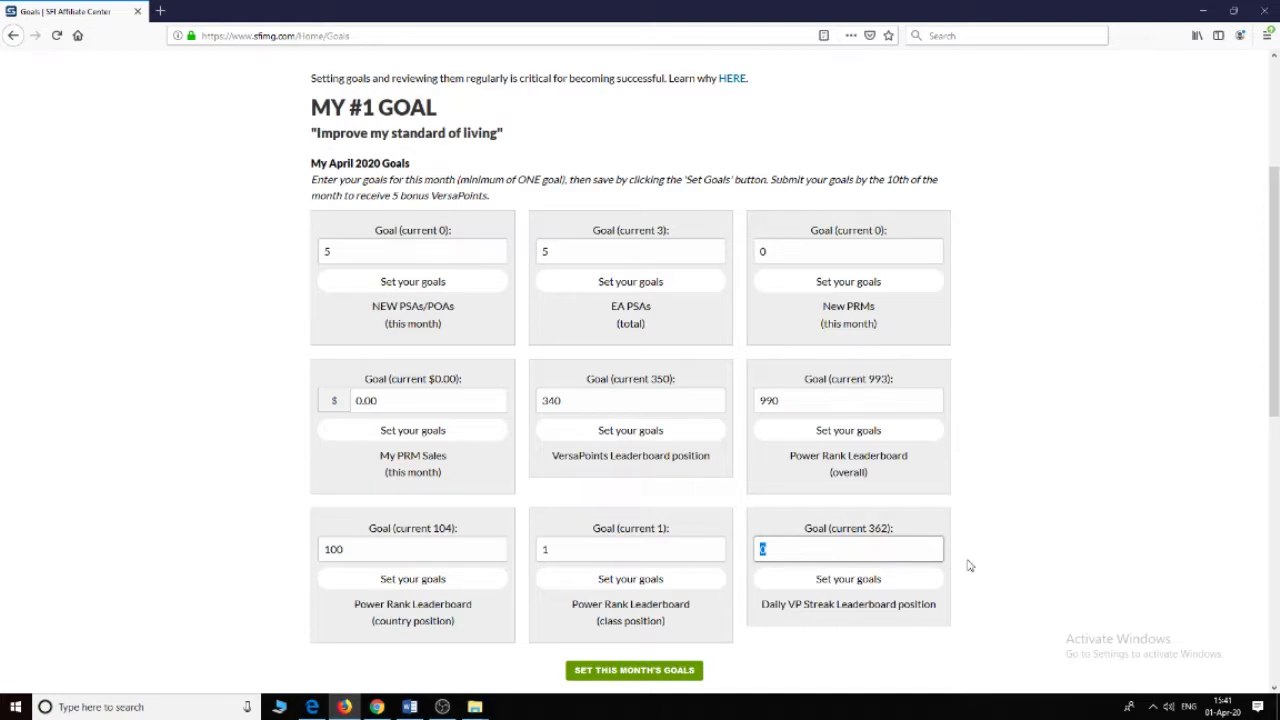
type("360")
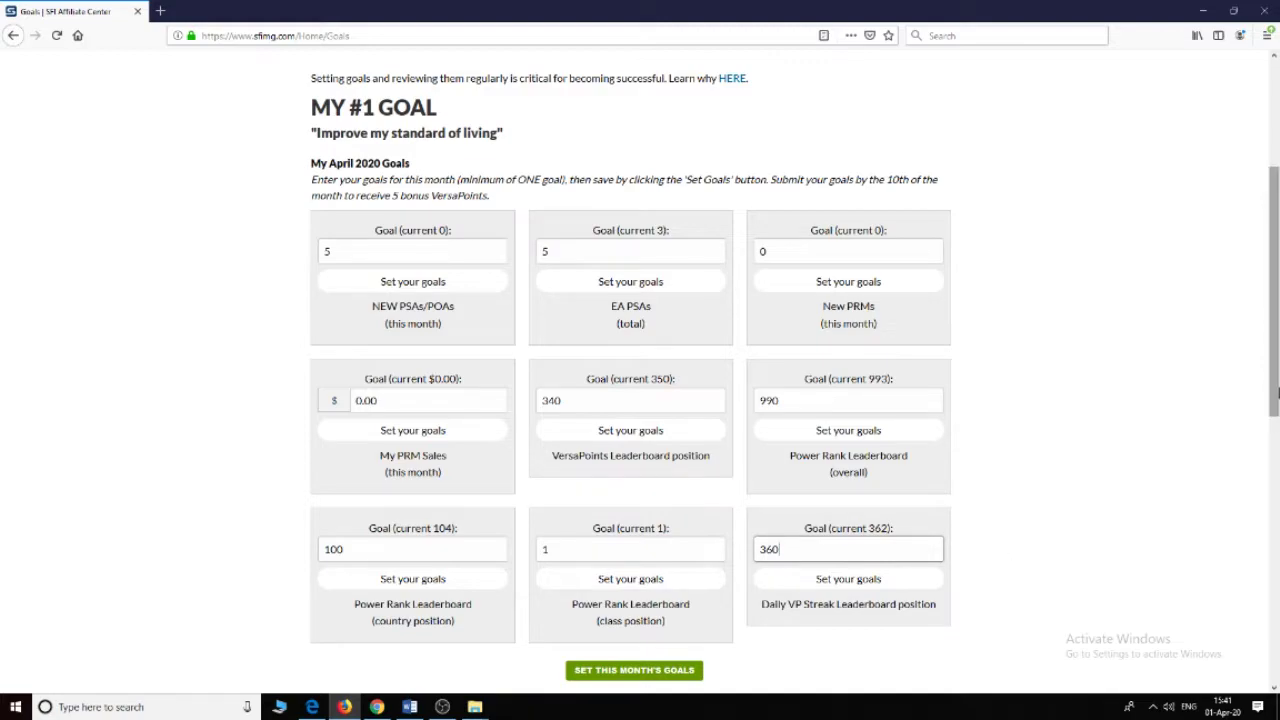
left_click_drag(1274, 396, 1274, 401)
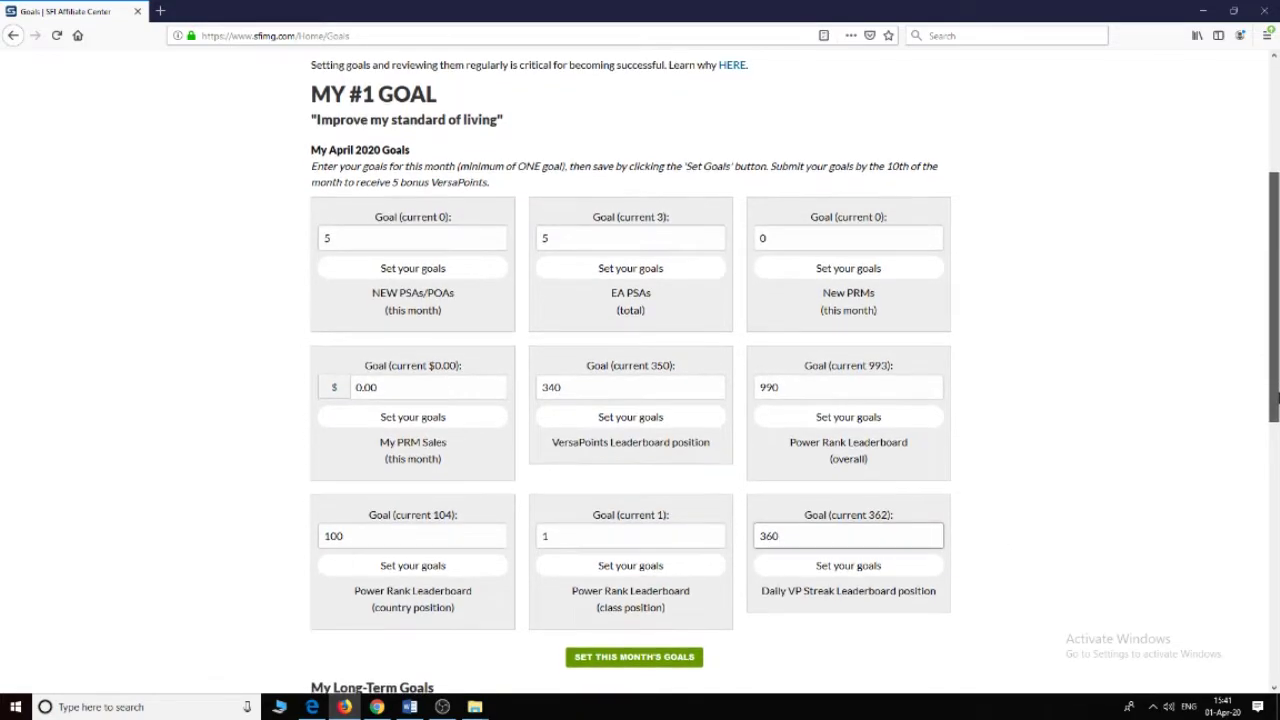
left_click(630, 657)
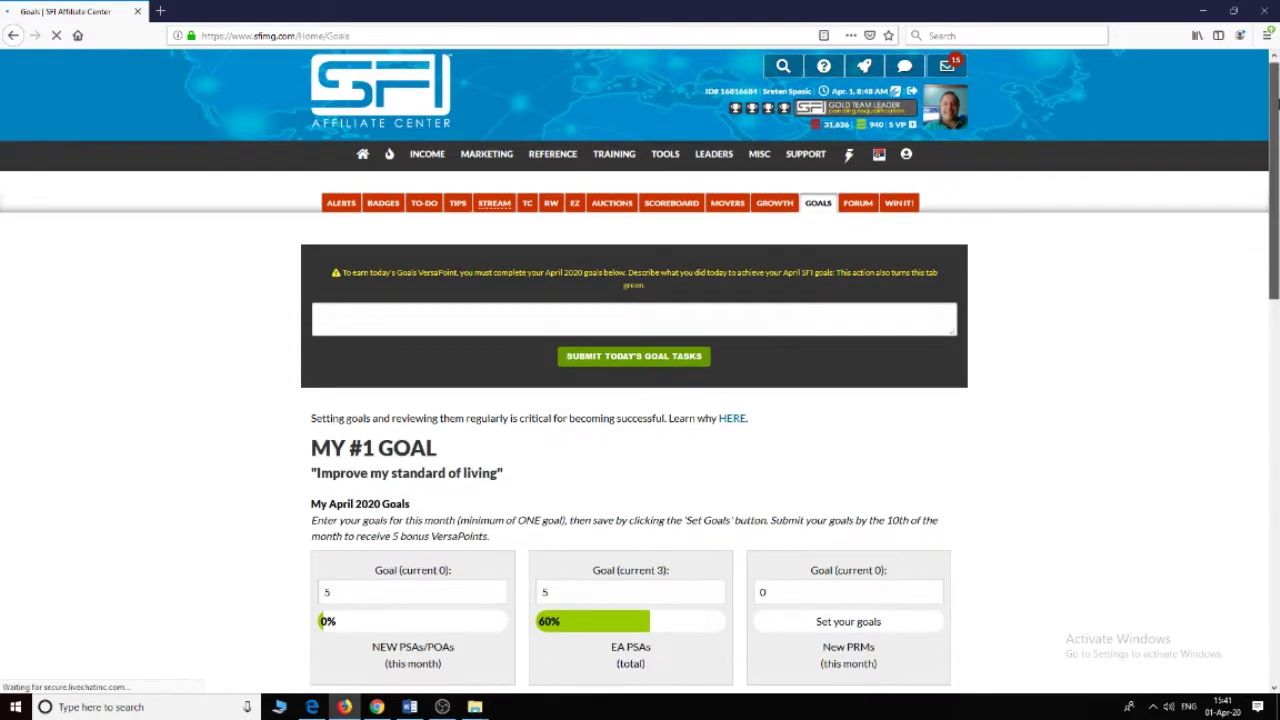
Return to the alerts list and open the monthly rating form for SFI and the sponsor.
left_click_drag(1277, 100, 1277, 245)
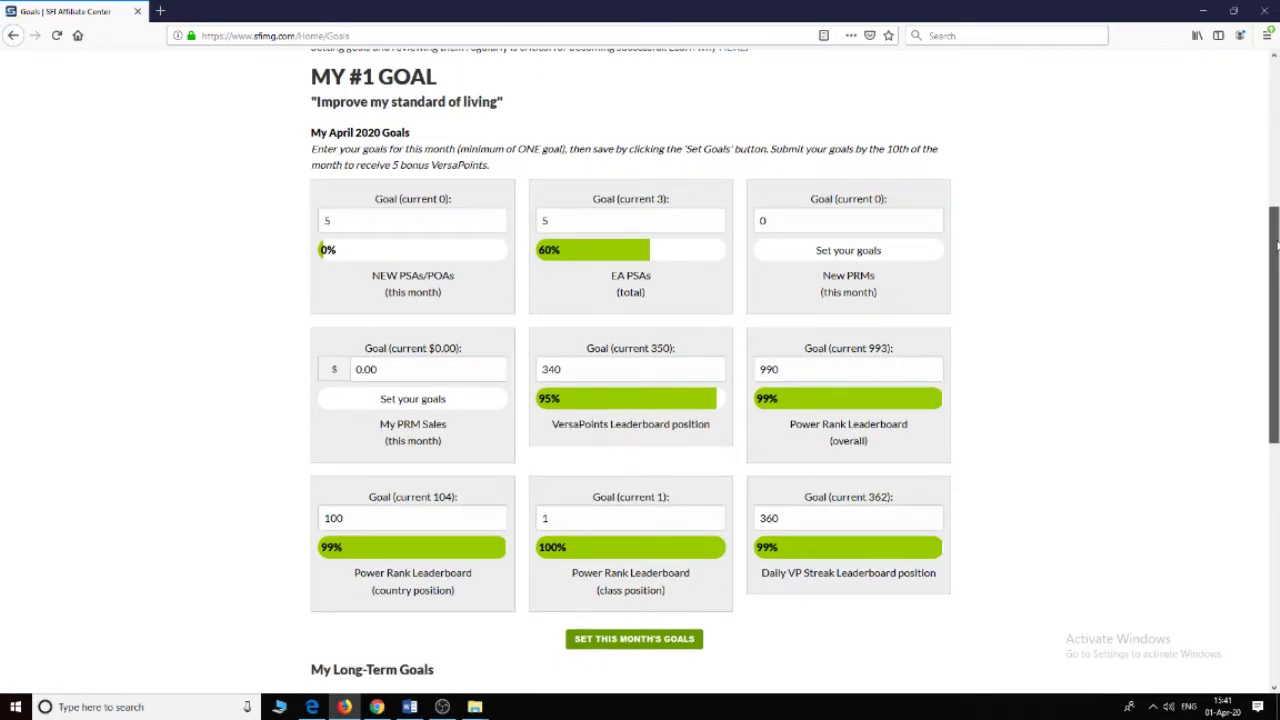
left_click_drag(1277, 245, 1277, 122)
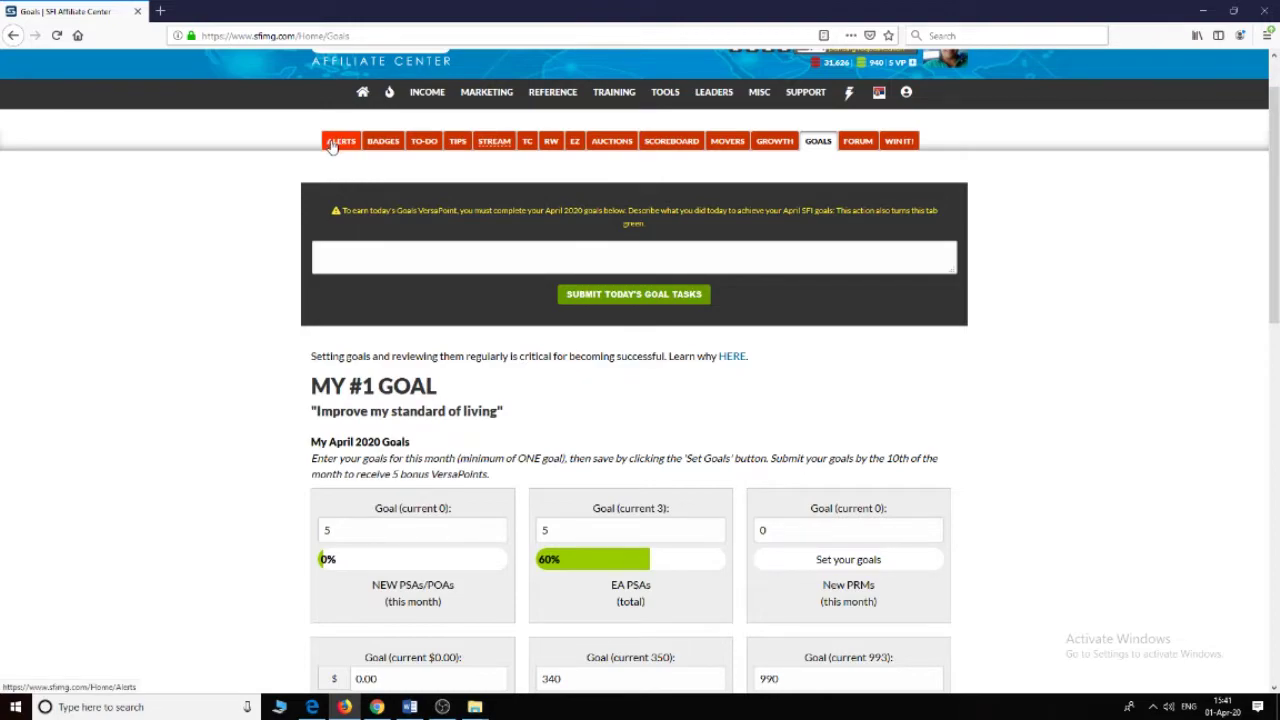
left_click(333, 143)
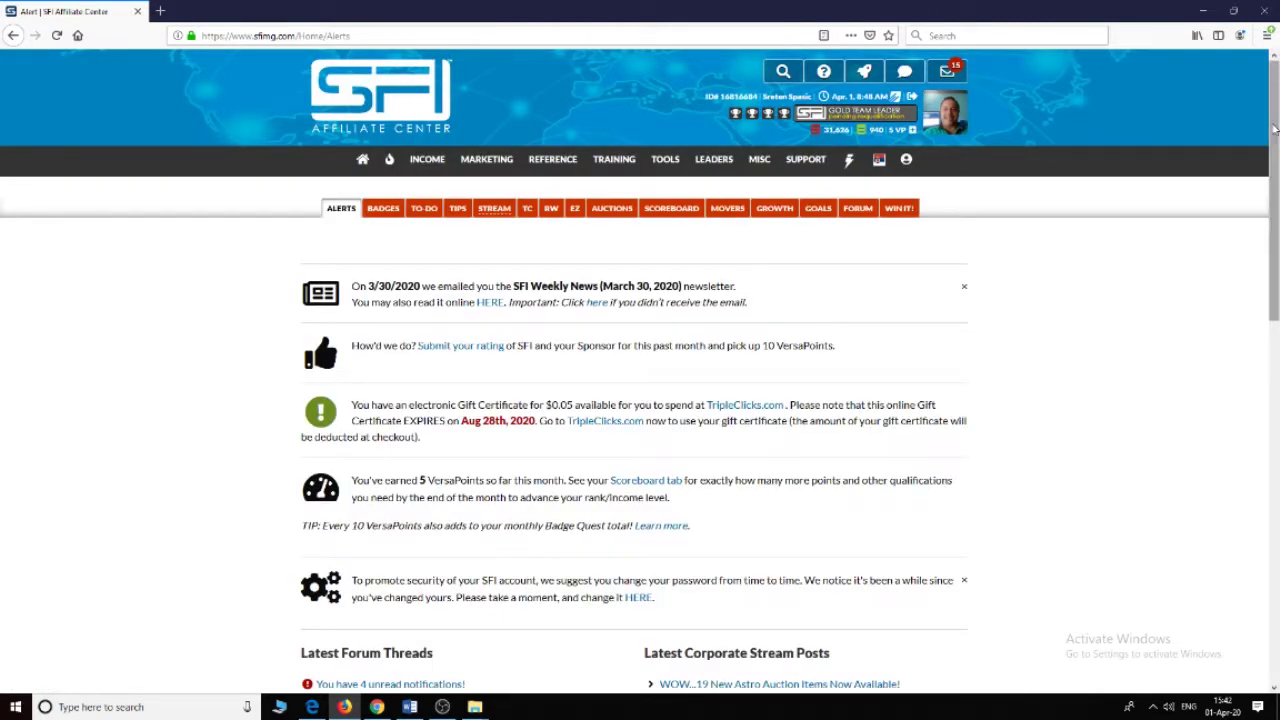
scroll(1274, 128, "down", 1)
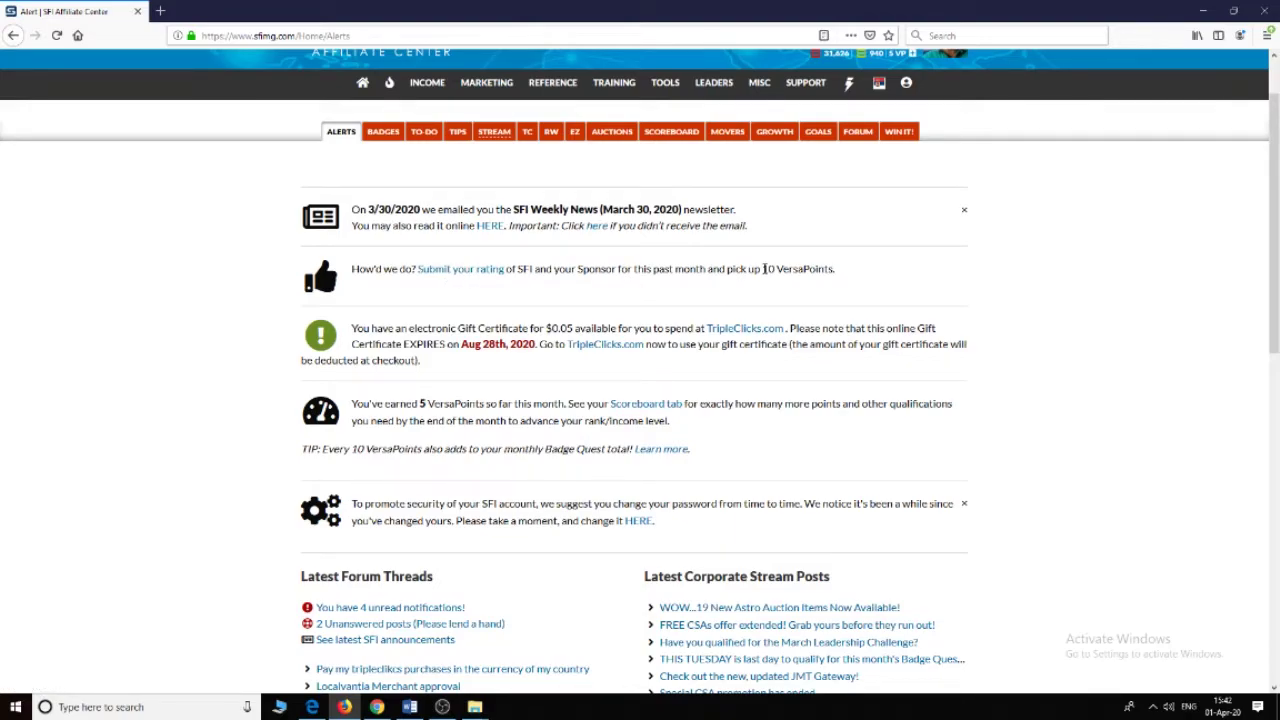
left_click_drag(764, 268, 836, 270)
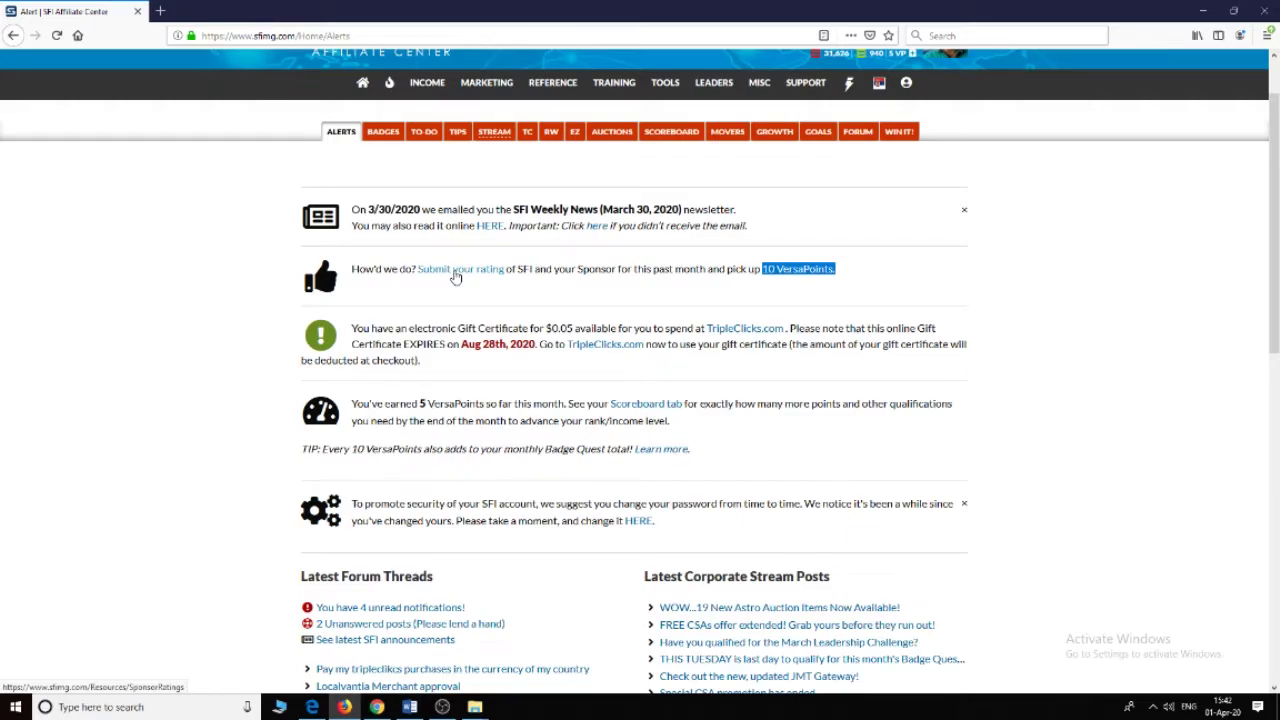
left_click(455, 277)
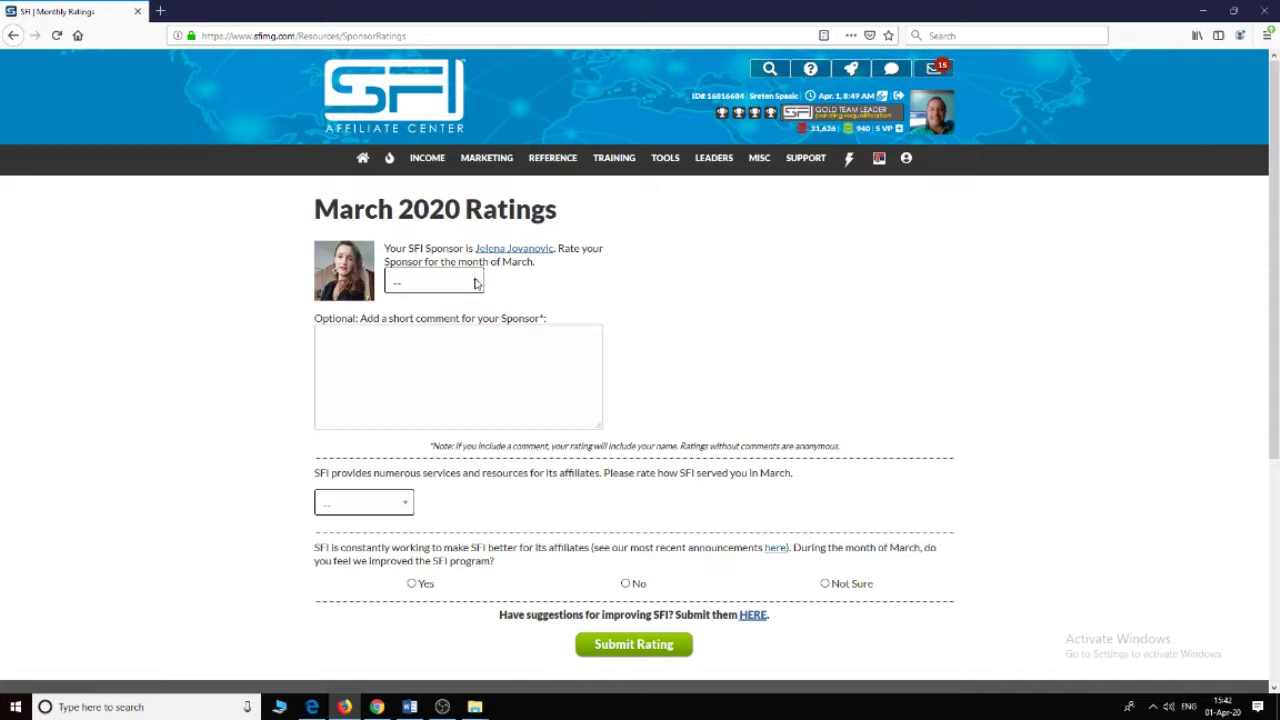
Rate the sponsor 5 (Awesome) for March and add the comment "Odlican 5".
left_click(475, 283)
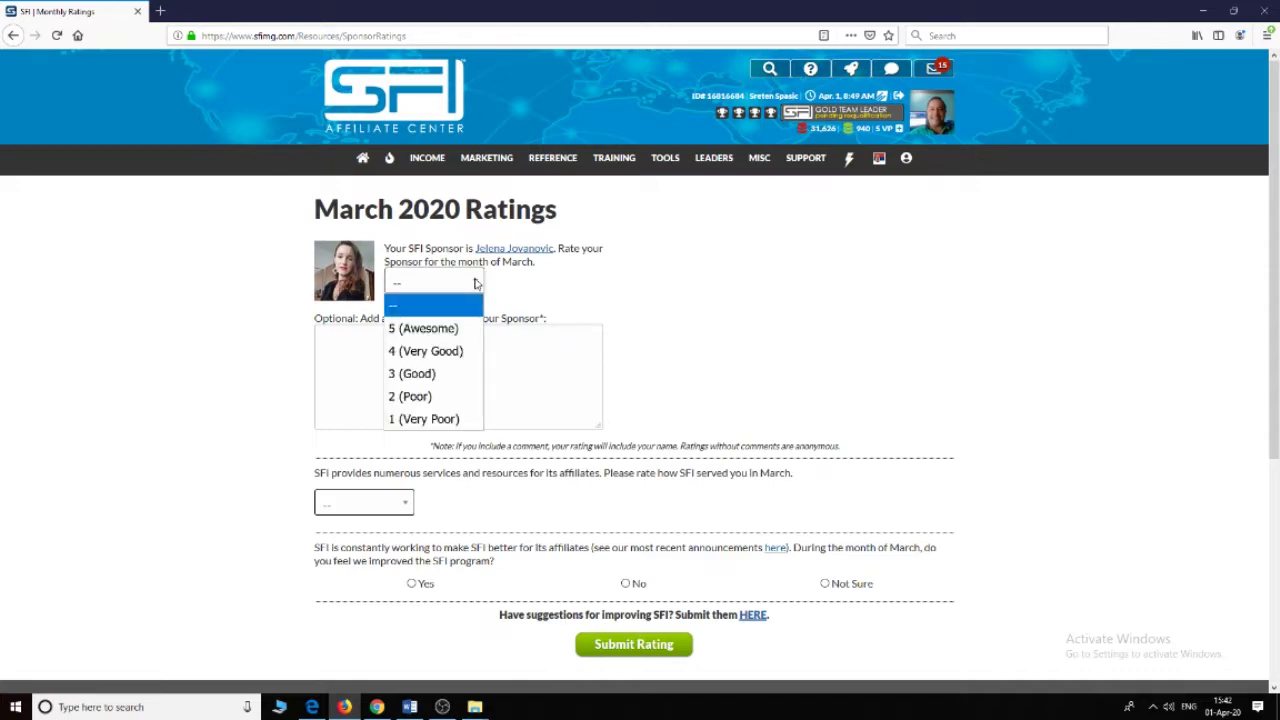
left_click(441, 329)
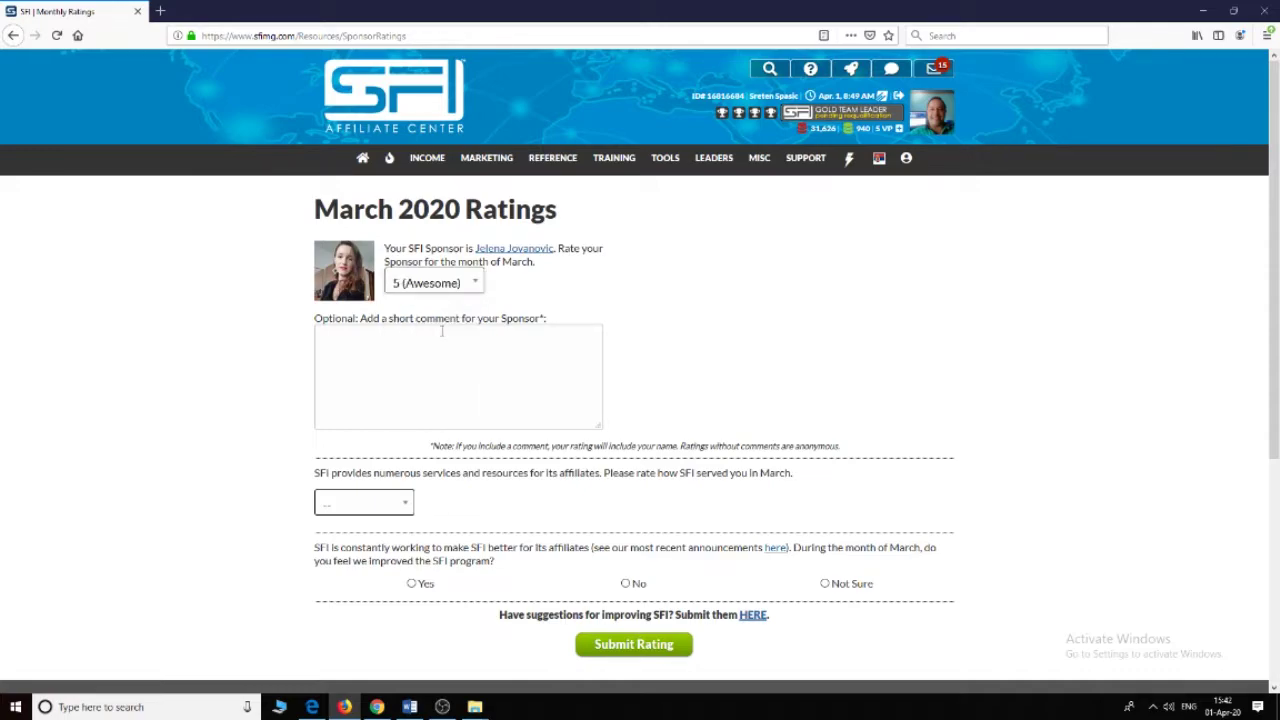
left_click(435, 346)
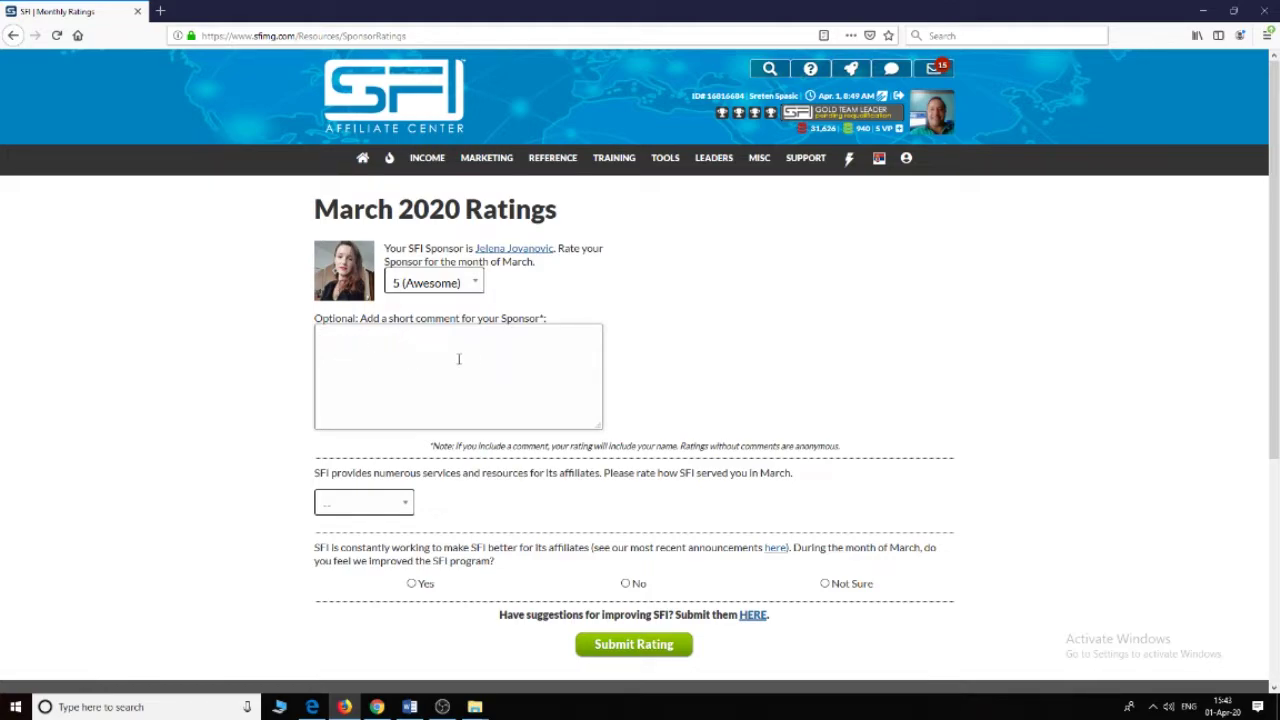
left_click(326, 343)
type("Odlican 5")
Rate how SFI served its affiliates in March as 5 (Awesome).
left_click(409, 507)
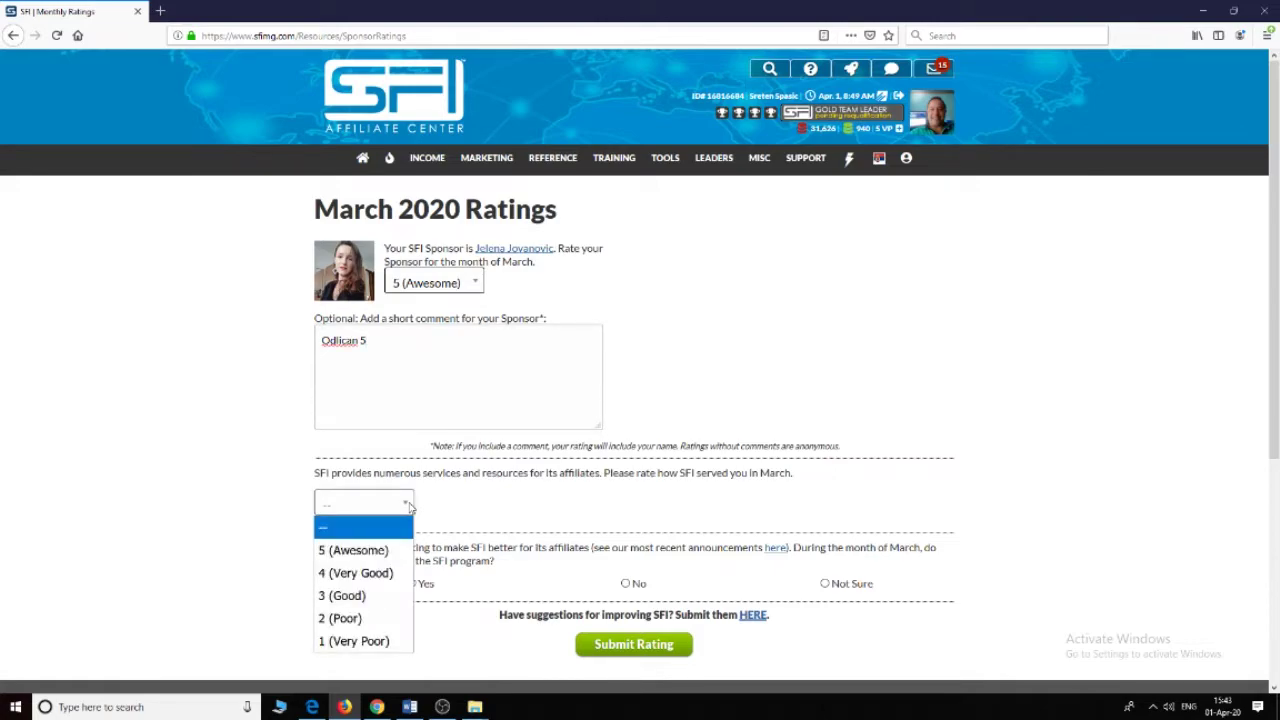
left_click(381, 551)
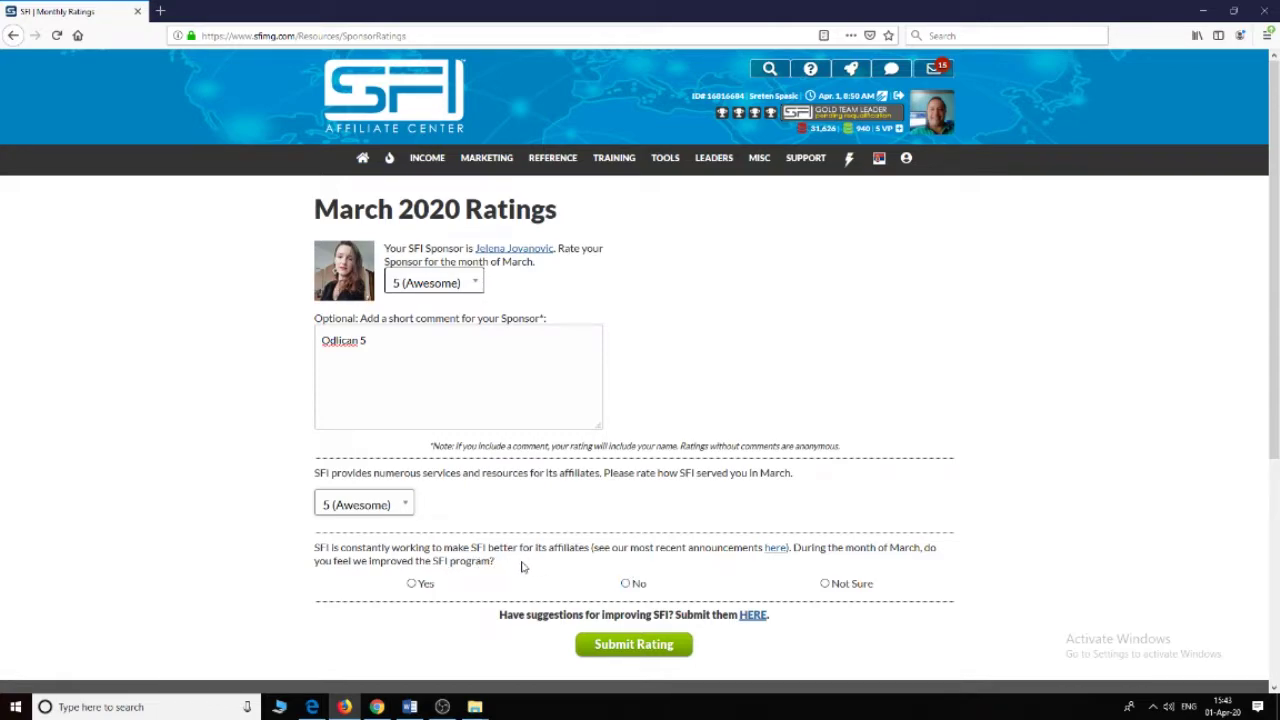
Answer Yes to whether SFI improved its program in March, then submit and confirm the March 2020 ratings.
left_click(413, 589)
left_click(632, 646)
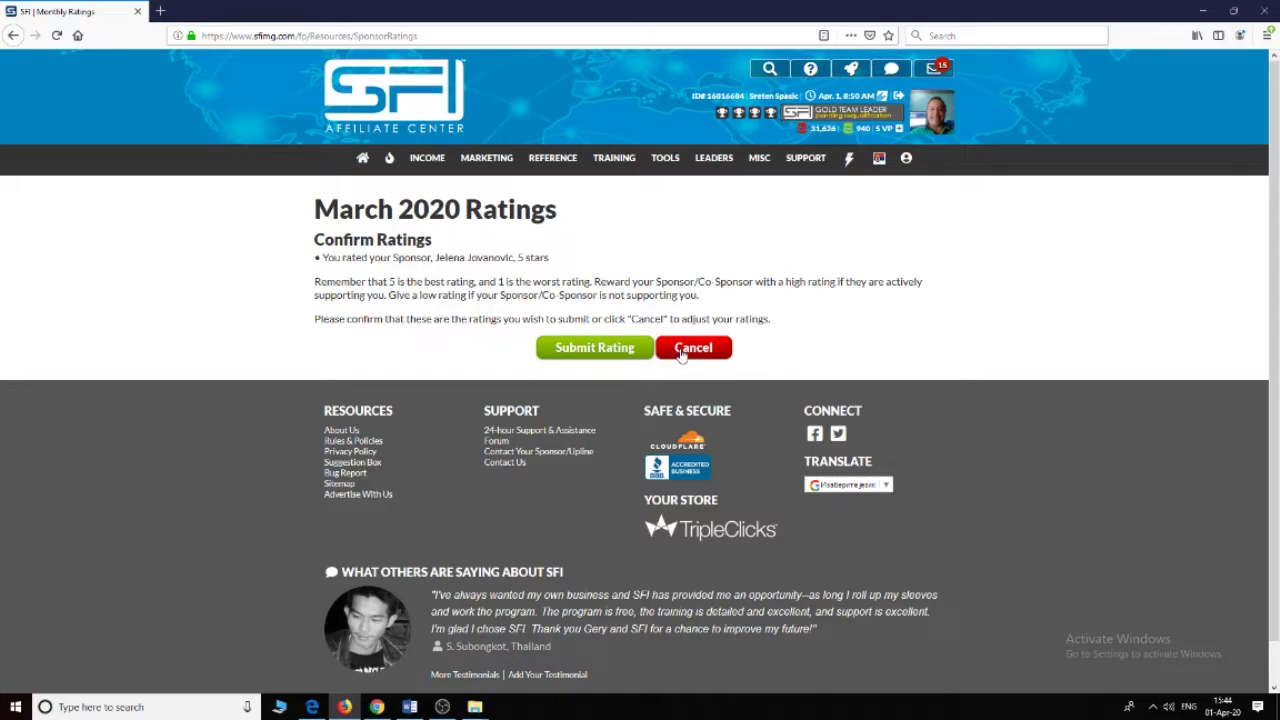
left_click(581, 350)
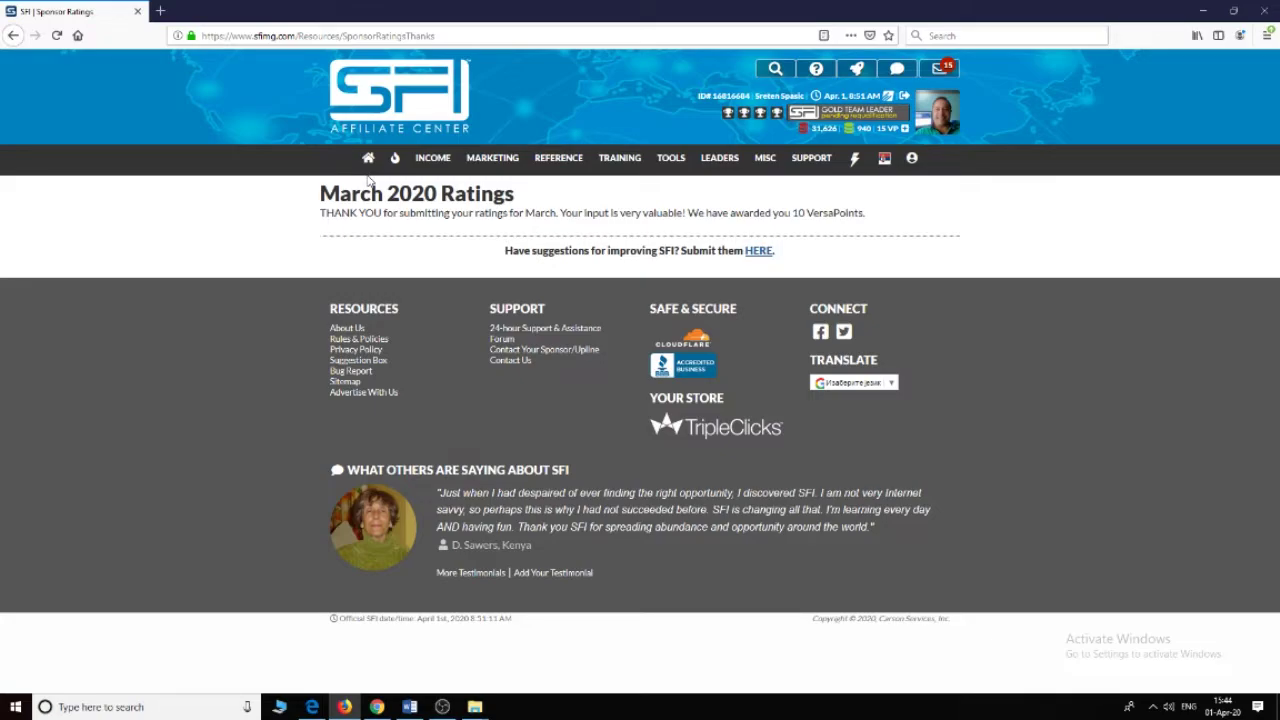
Return to the homepage alerts and confirm that the information on the Alerts page has been reviewed.
left_click(368, 190)
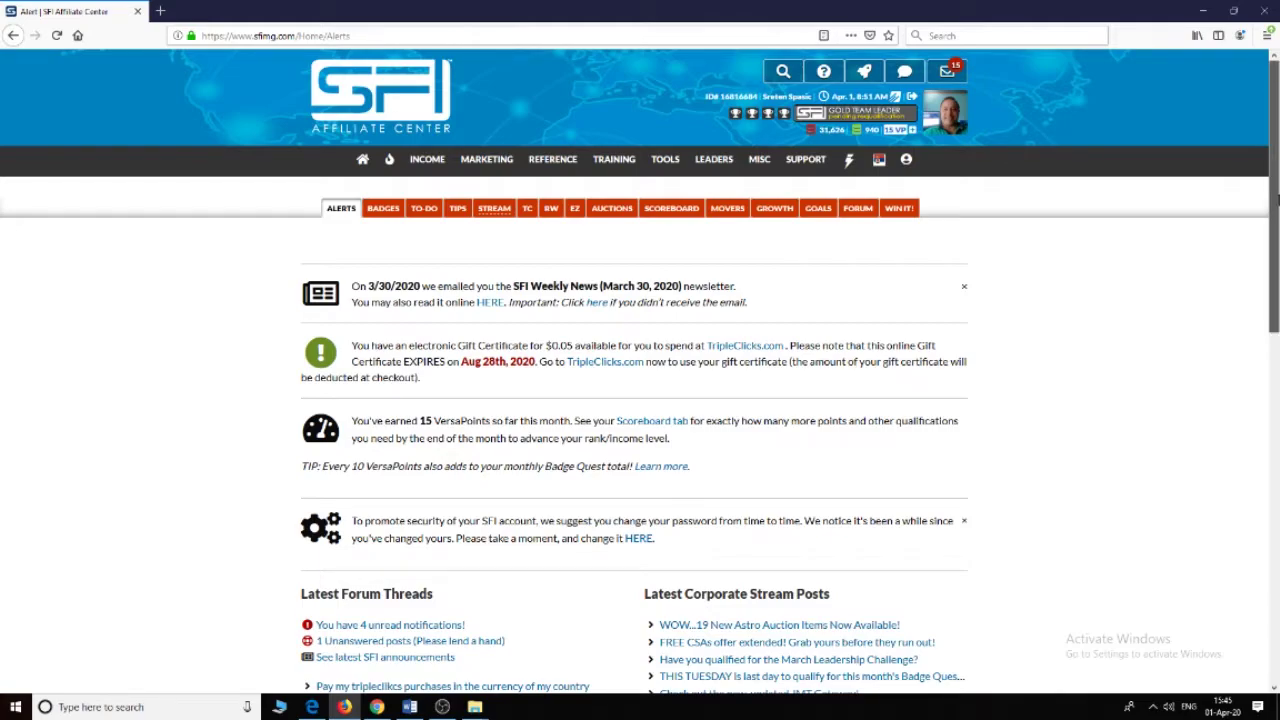
left_click_drag(1275, 200, 1277, 389)
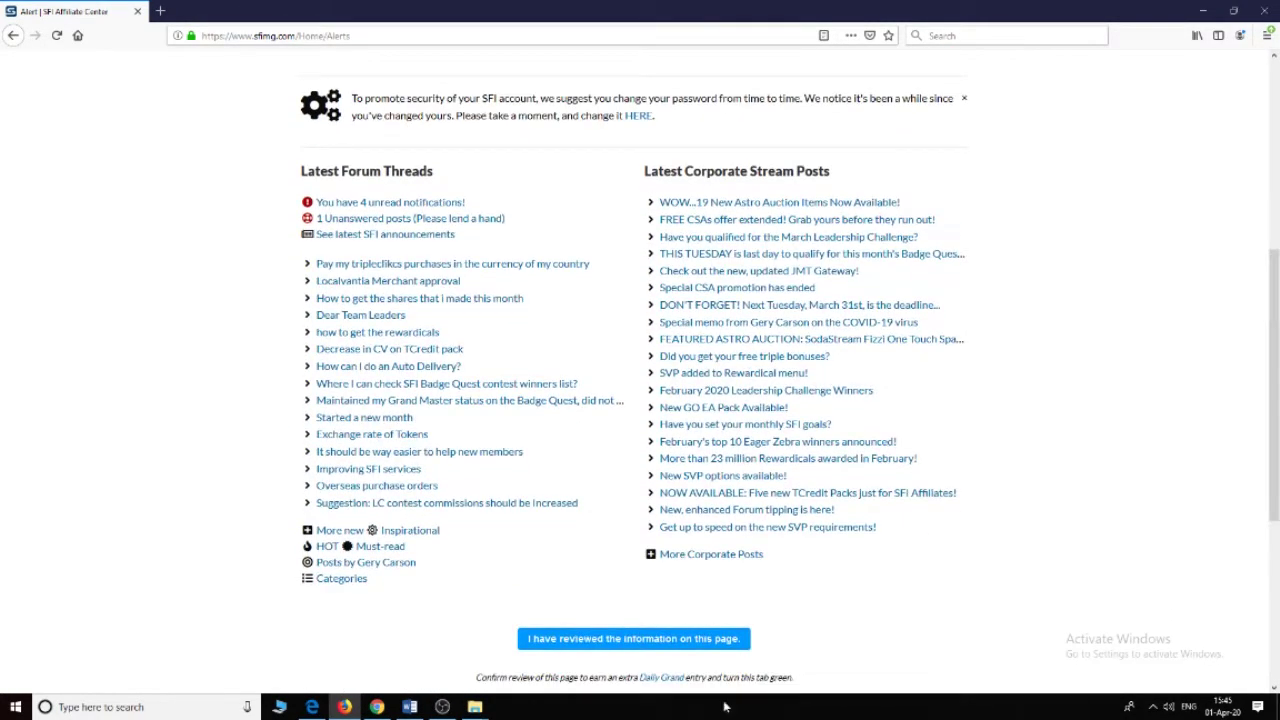
left_click(628, 644)
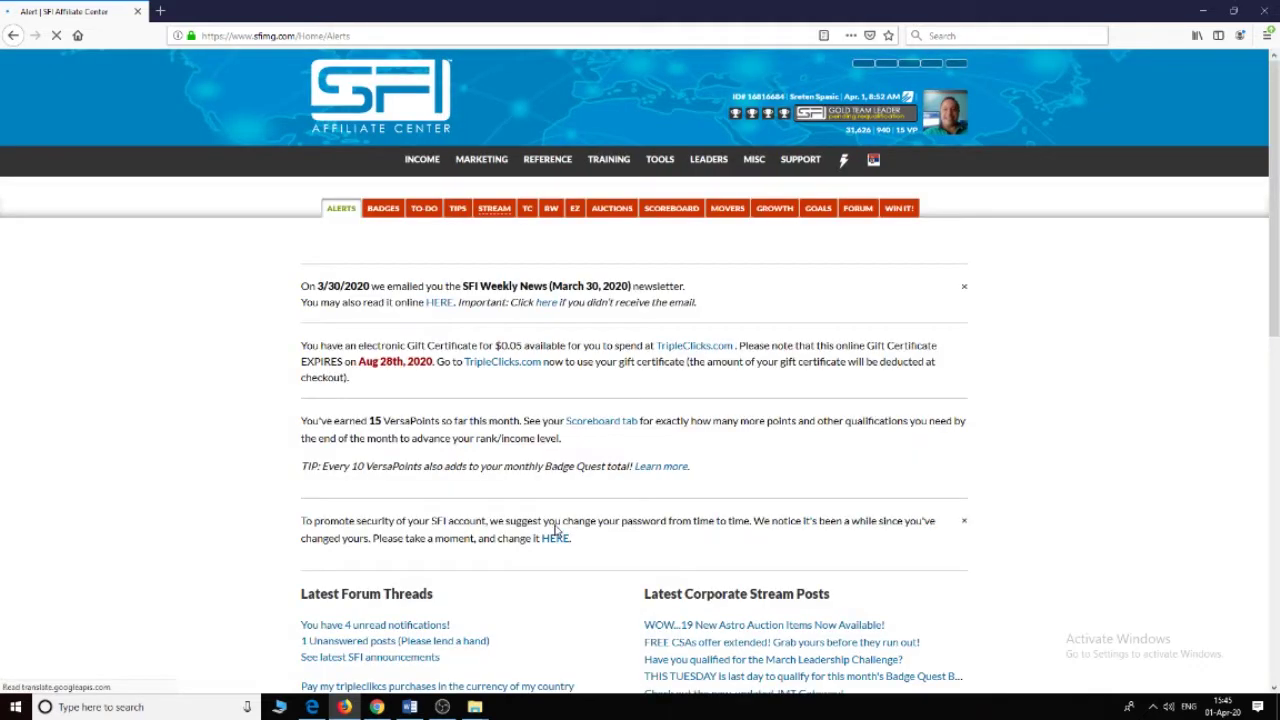
Open the Badges page, look through the SFI badges, and confirm that the page has been reviewed.
left_click(382, 210)
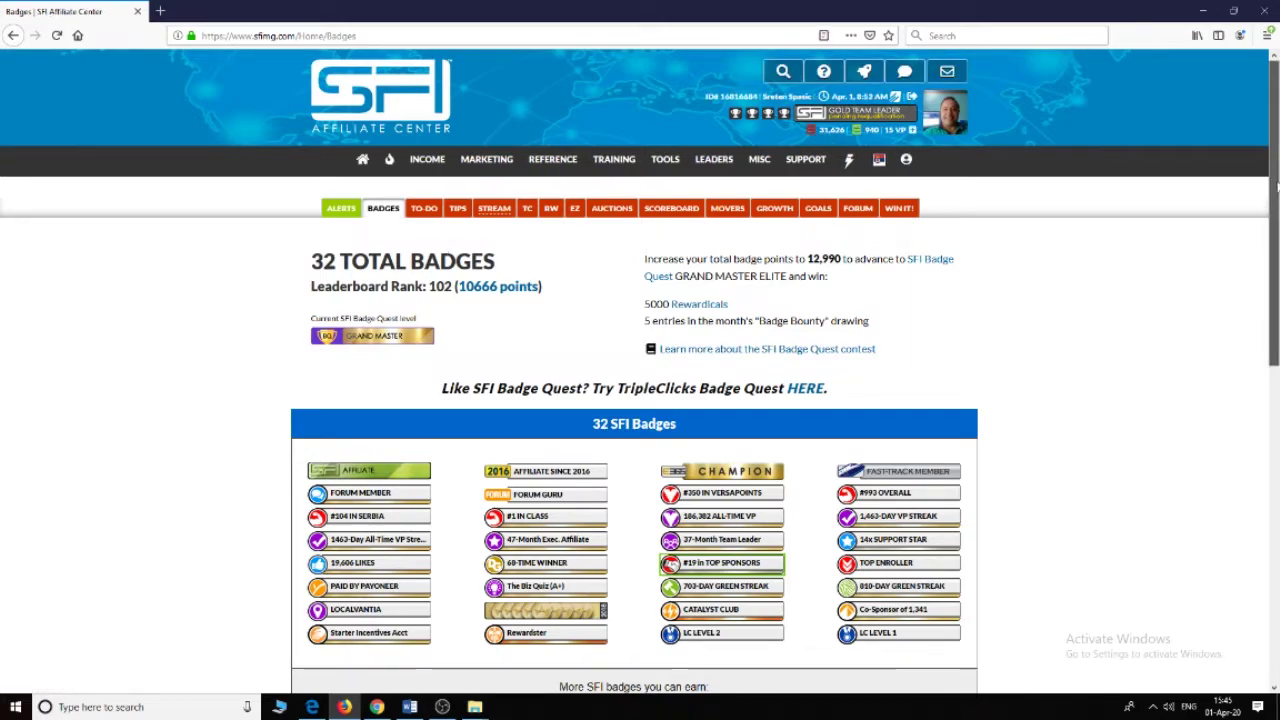
left_click_drag(1276, 185, 1277, 363)
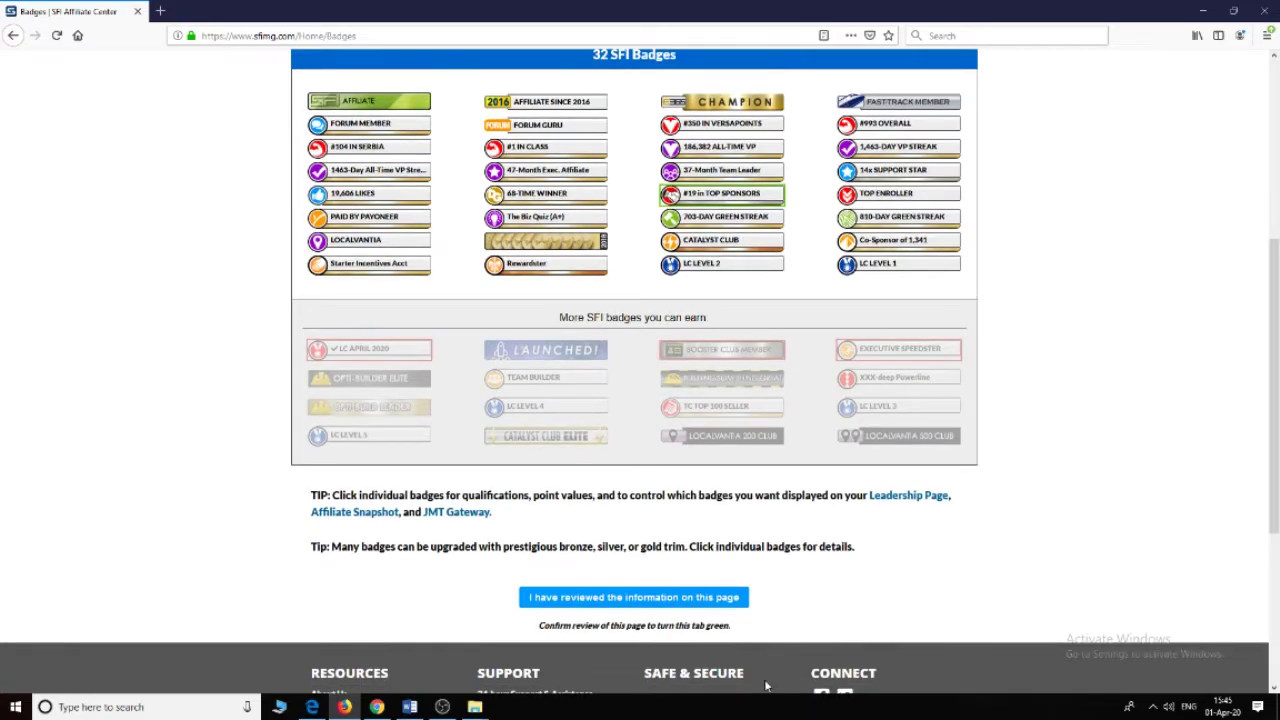
left_click(605, 604)
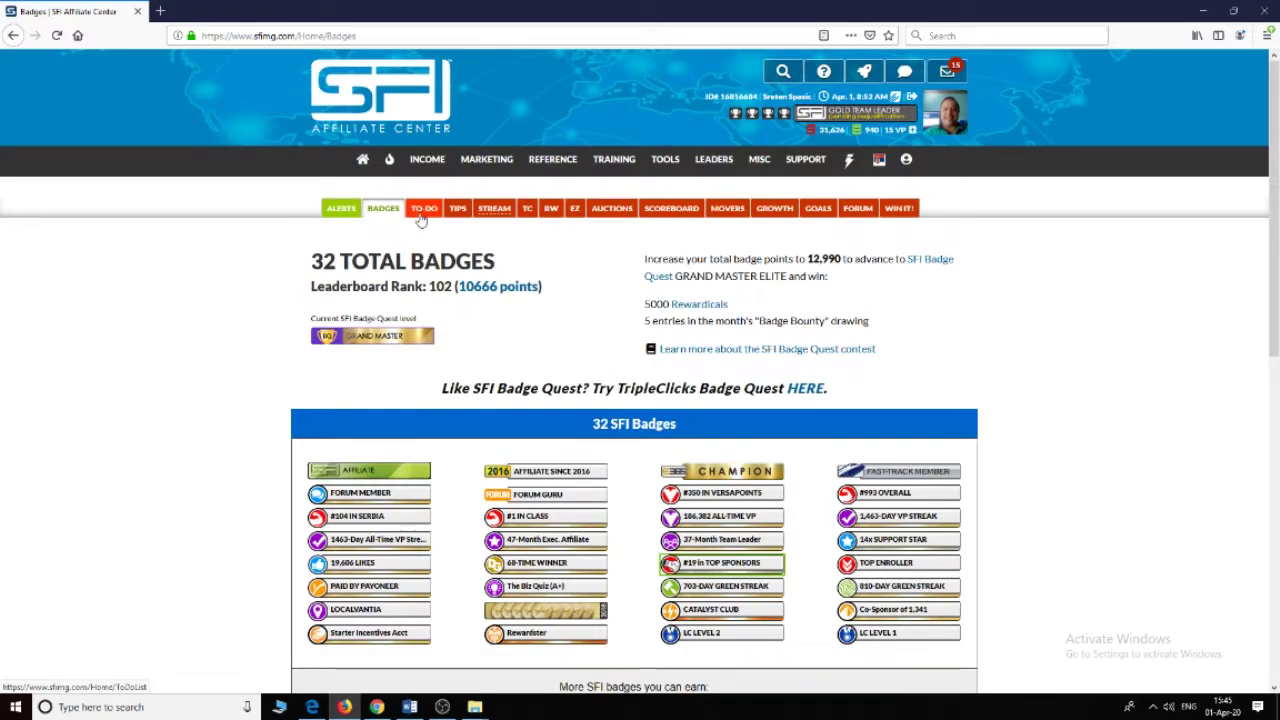
Go through the daily, weekly and monthly actions on the To-Do List page and confirm it as reviewed.
left_click(421, 214)
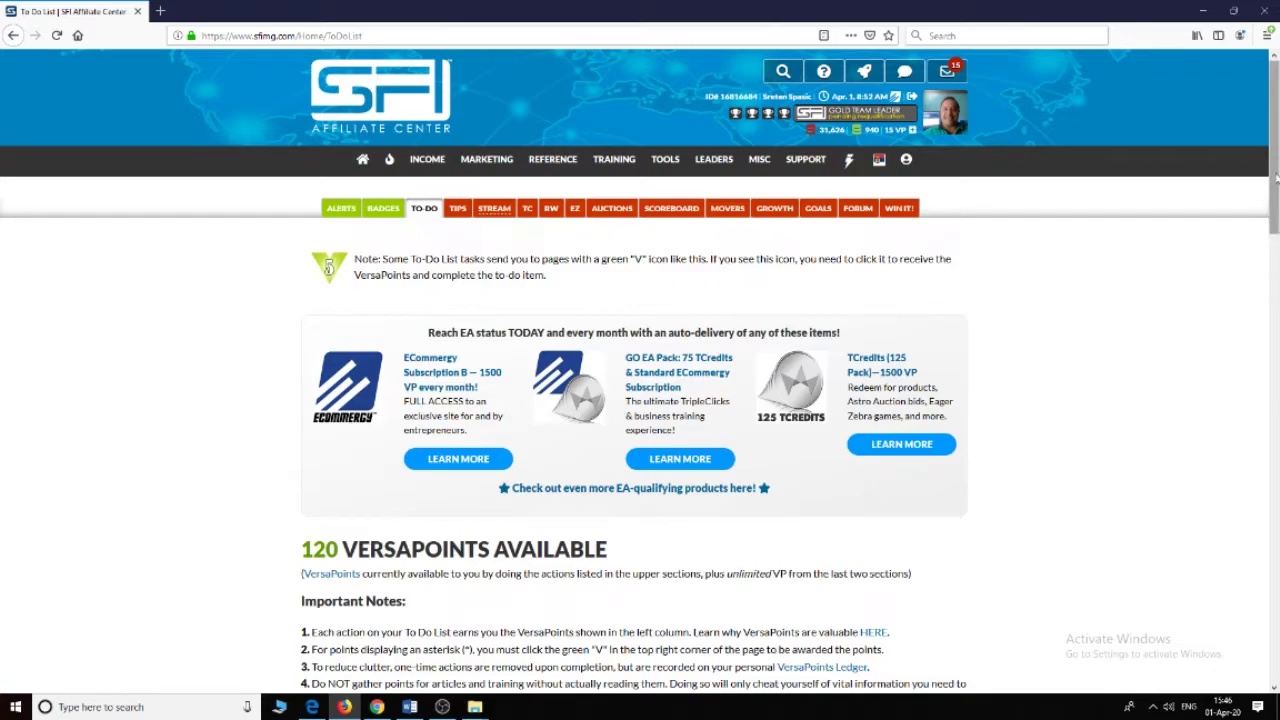
left_click_drag(1275, 178, 1275, 226)
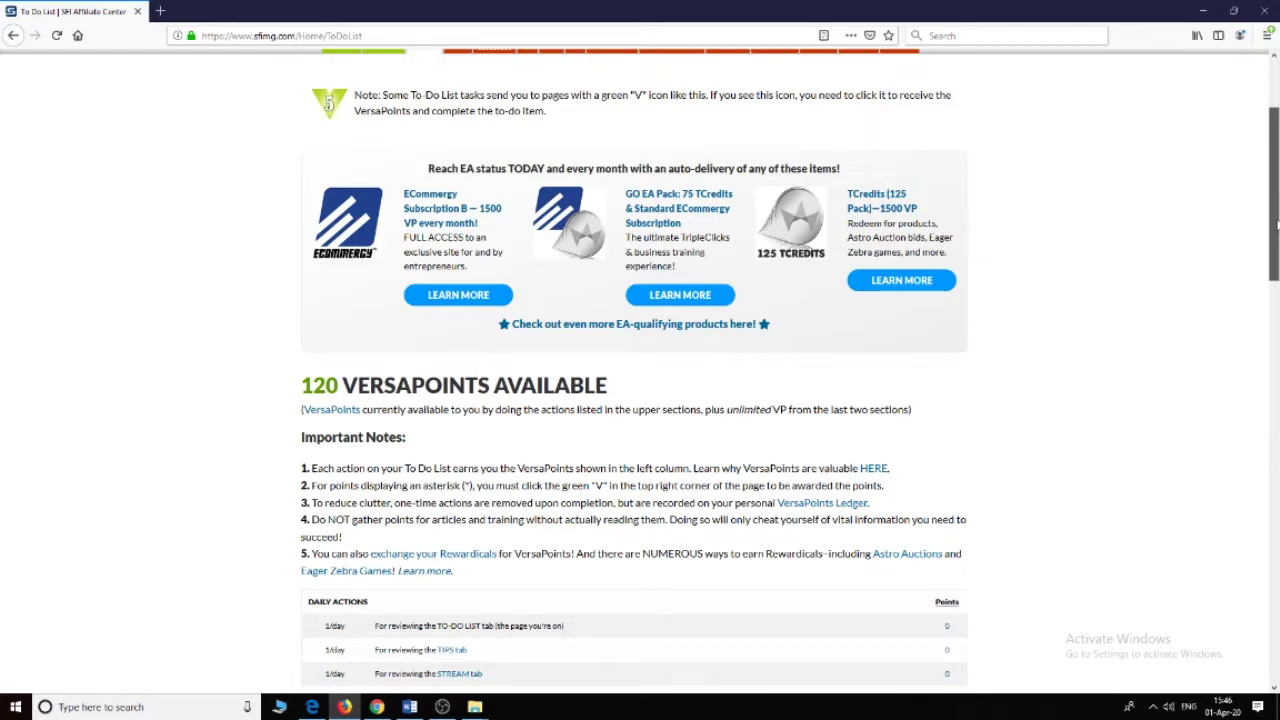
left_click_drag(1275, 226, 1276, 315)
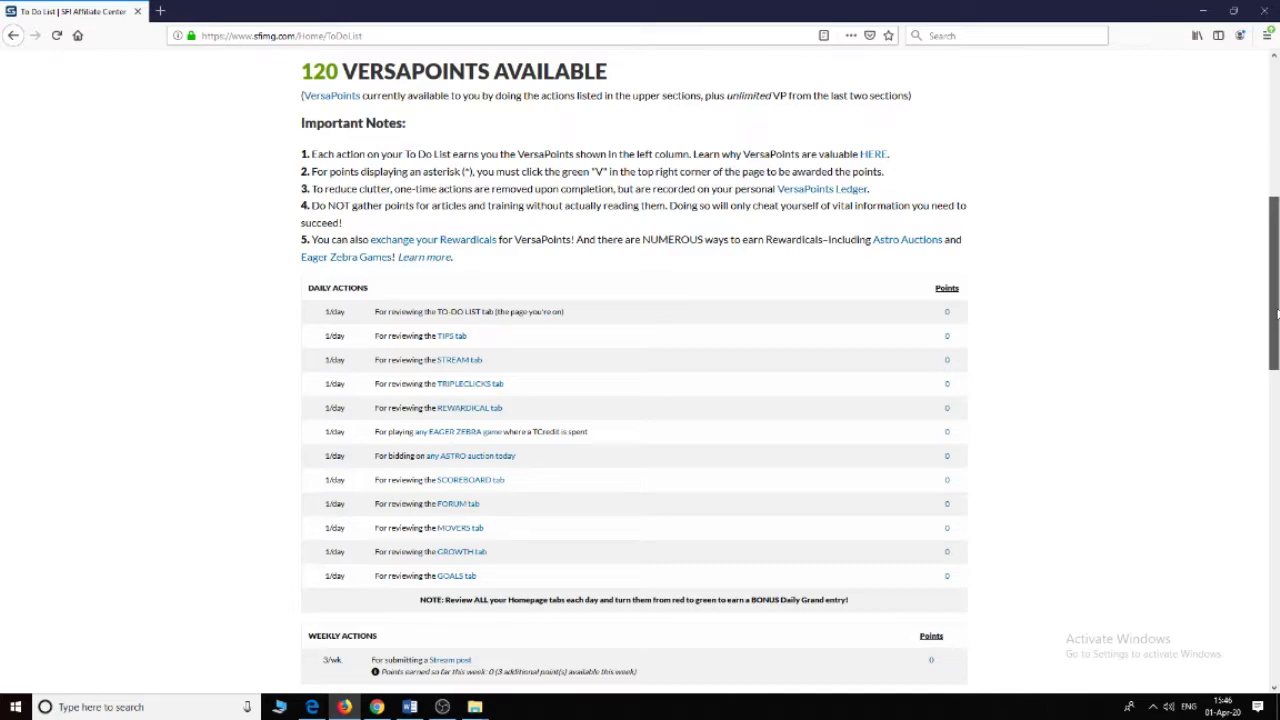
left_click_drag(1276, 315, 1276, 318)
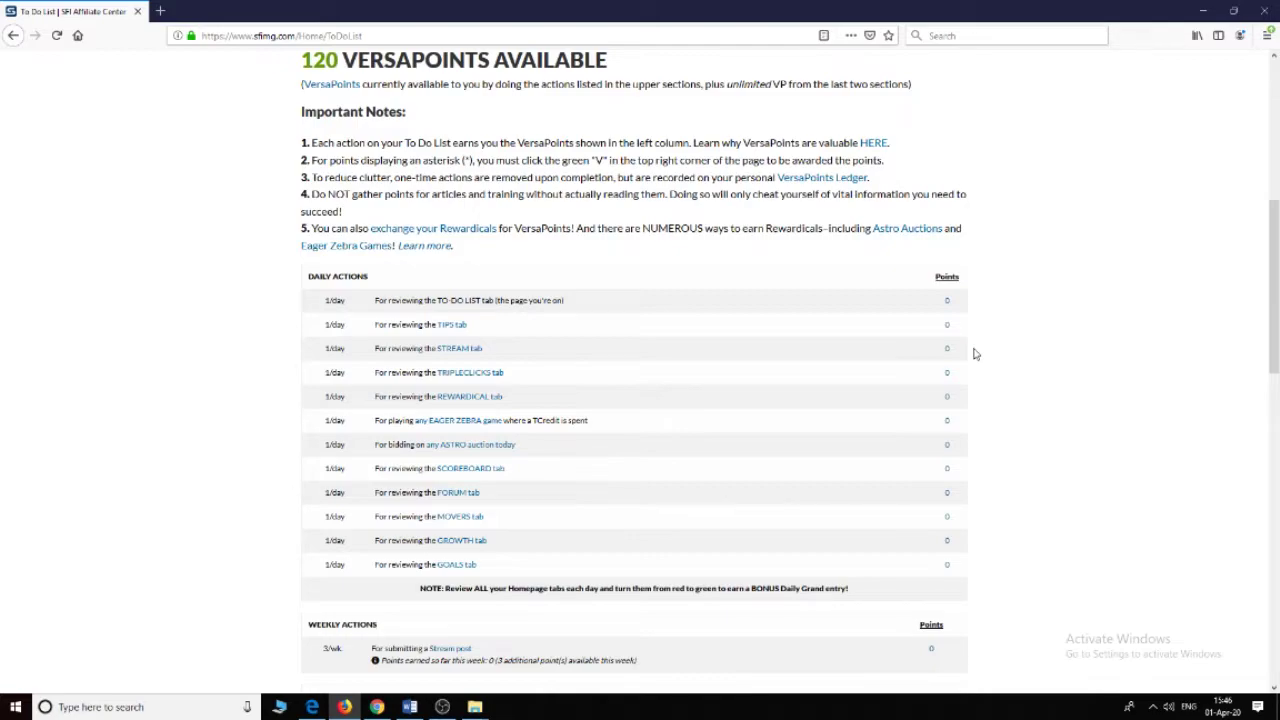
scroll(1277, 313, "down", 1)
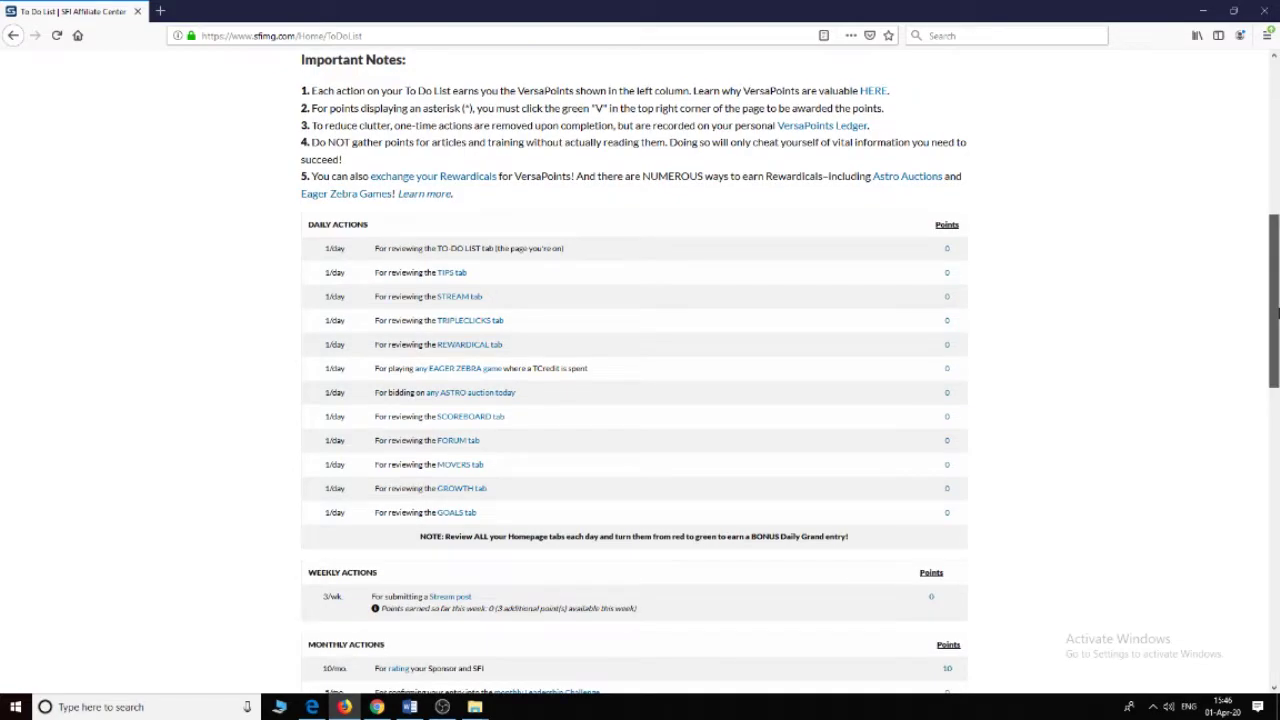
scroll(1277, 313, "down", 3)
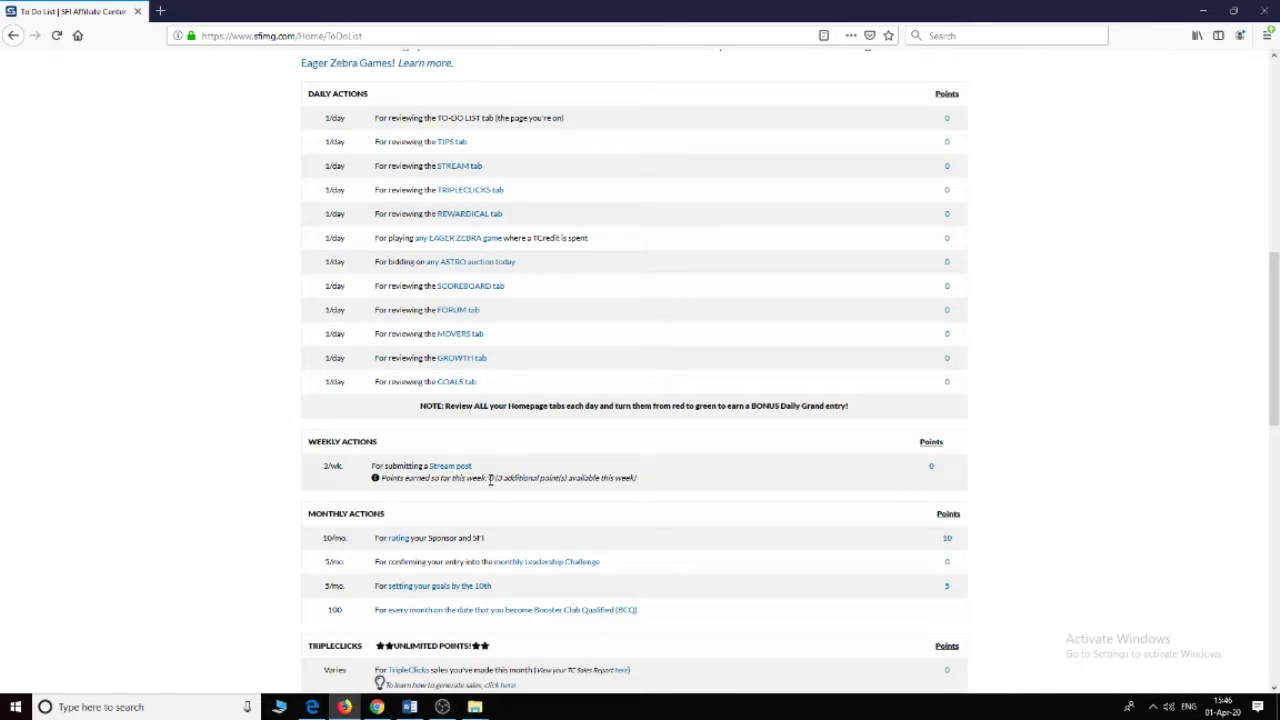
left_click_drag(490, 480, 643, 483)
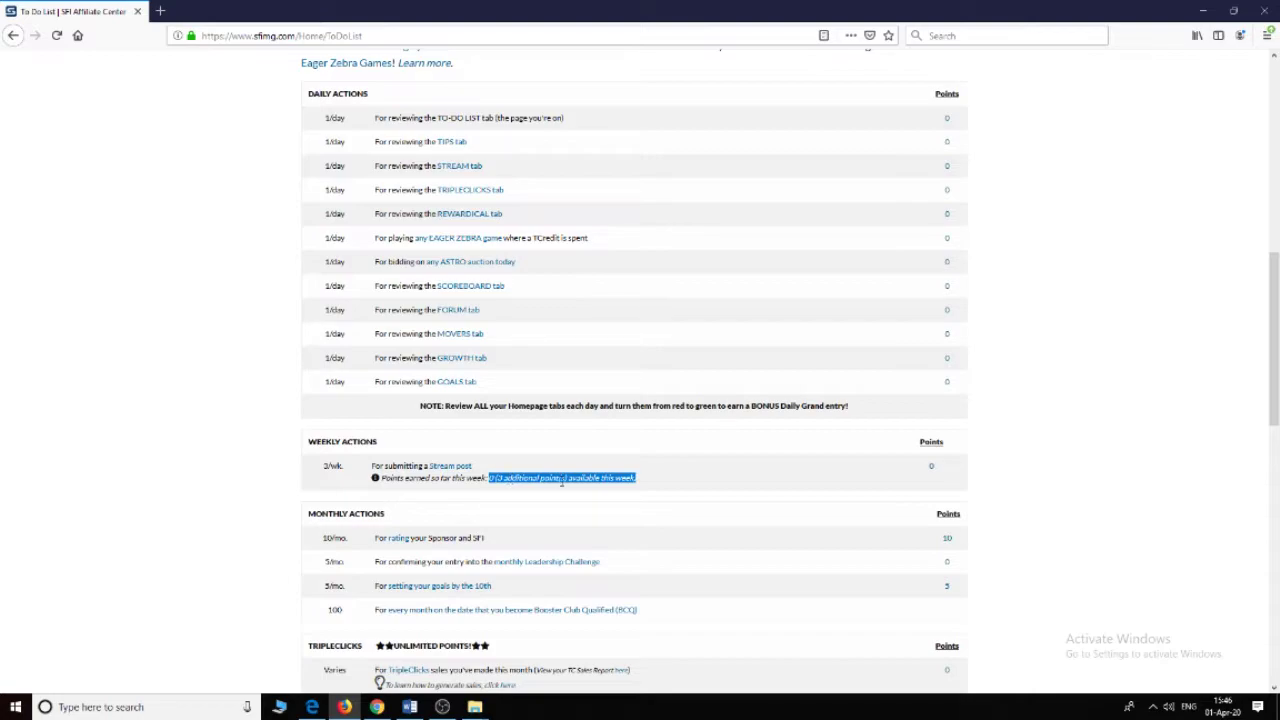
left_click_drag(1276, 414, 858, 590)
left_click(692, 568)
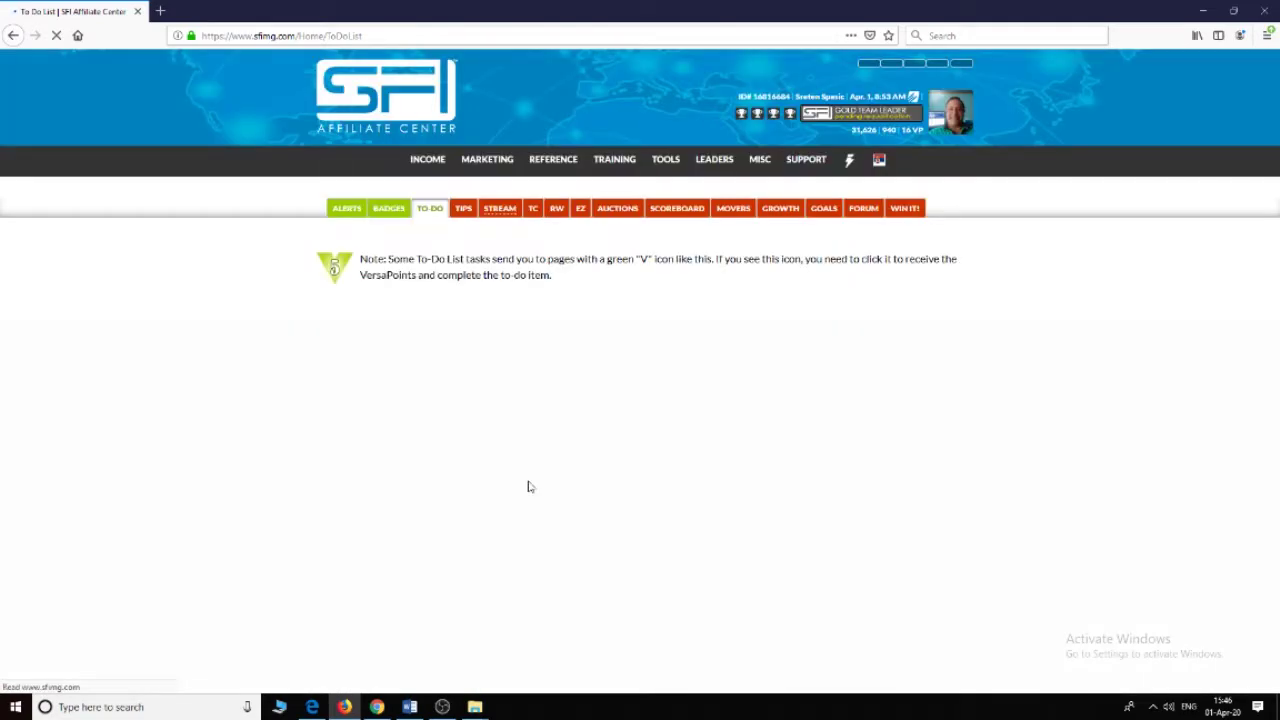
Open the Tips page, look through the day's tip, quote and marketing aid, and confirm it as reviewed.
left_click(459, 212)
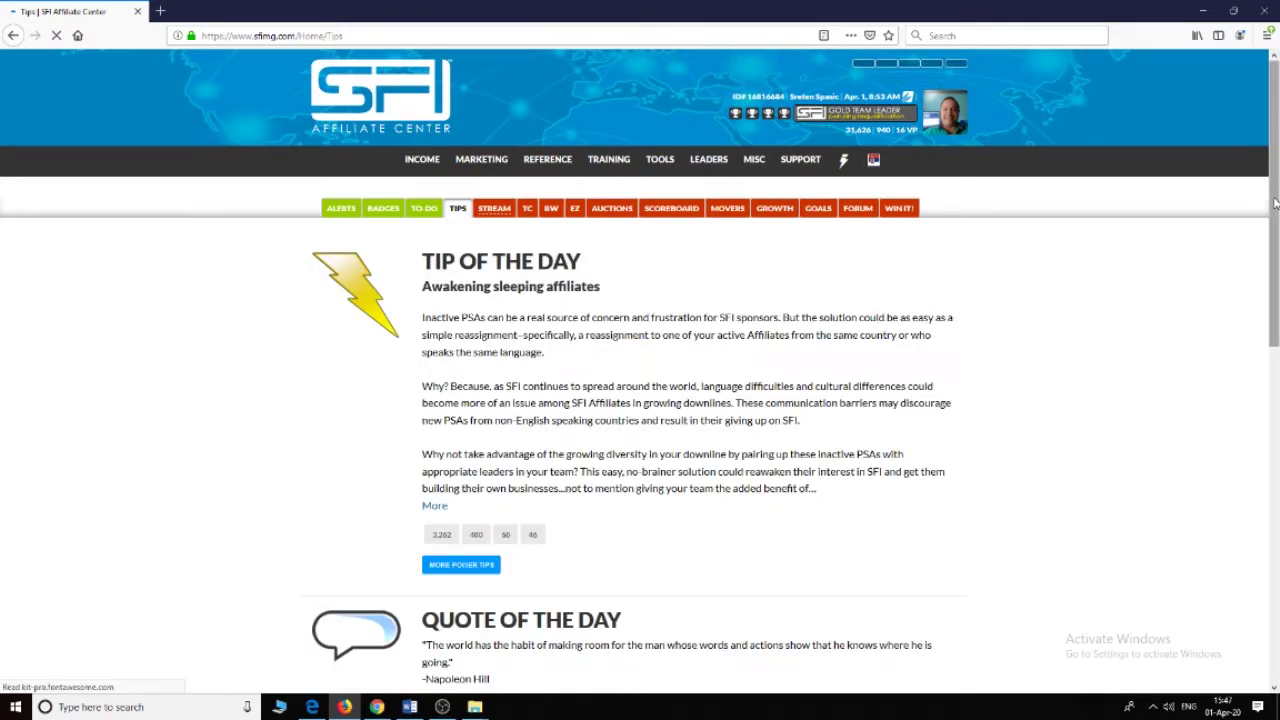
left_click_drag(1274, 203, 1276, 333)
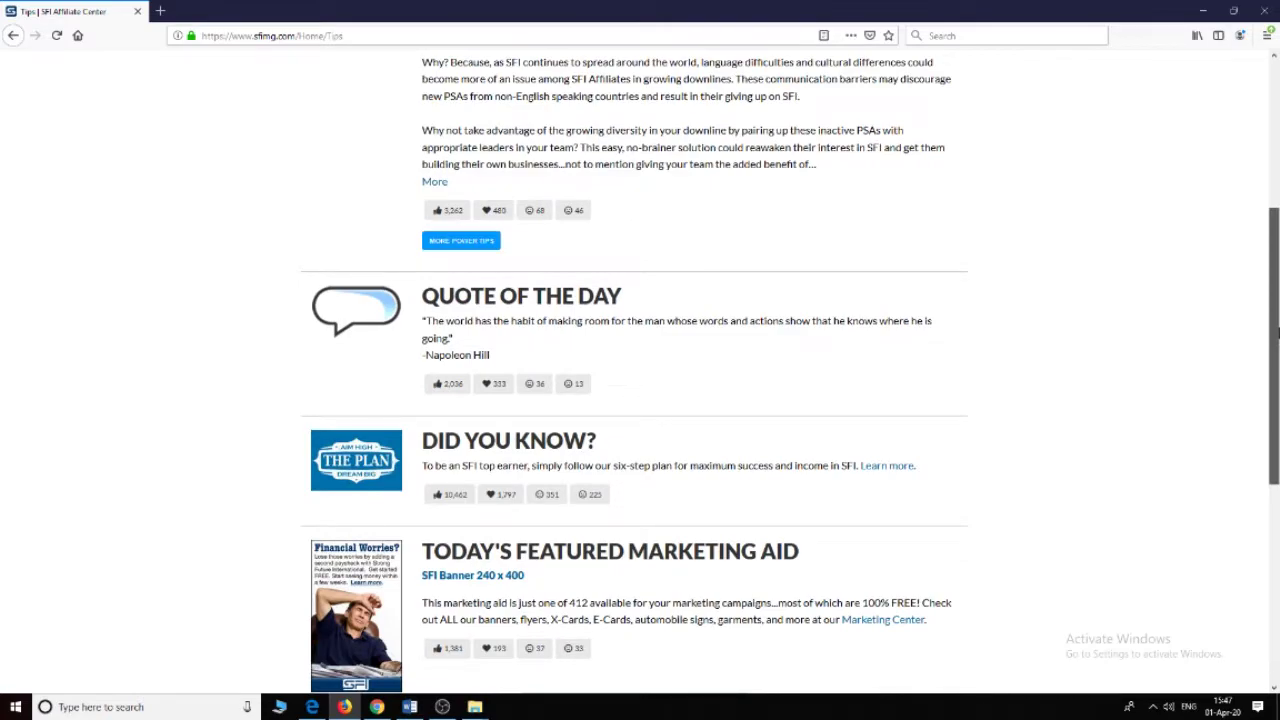
scroll(960, 528, "down", 3)
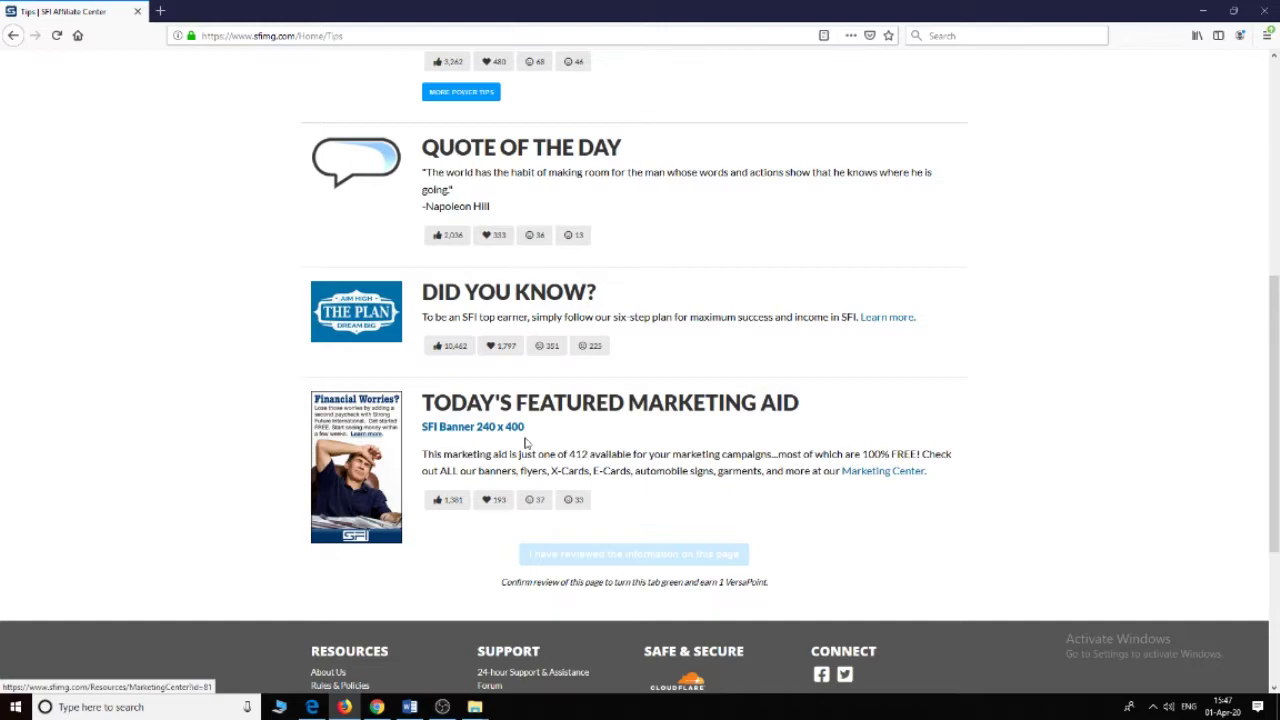
left_click(654, 560)
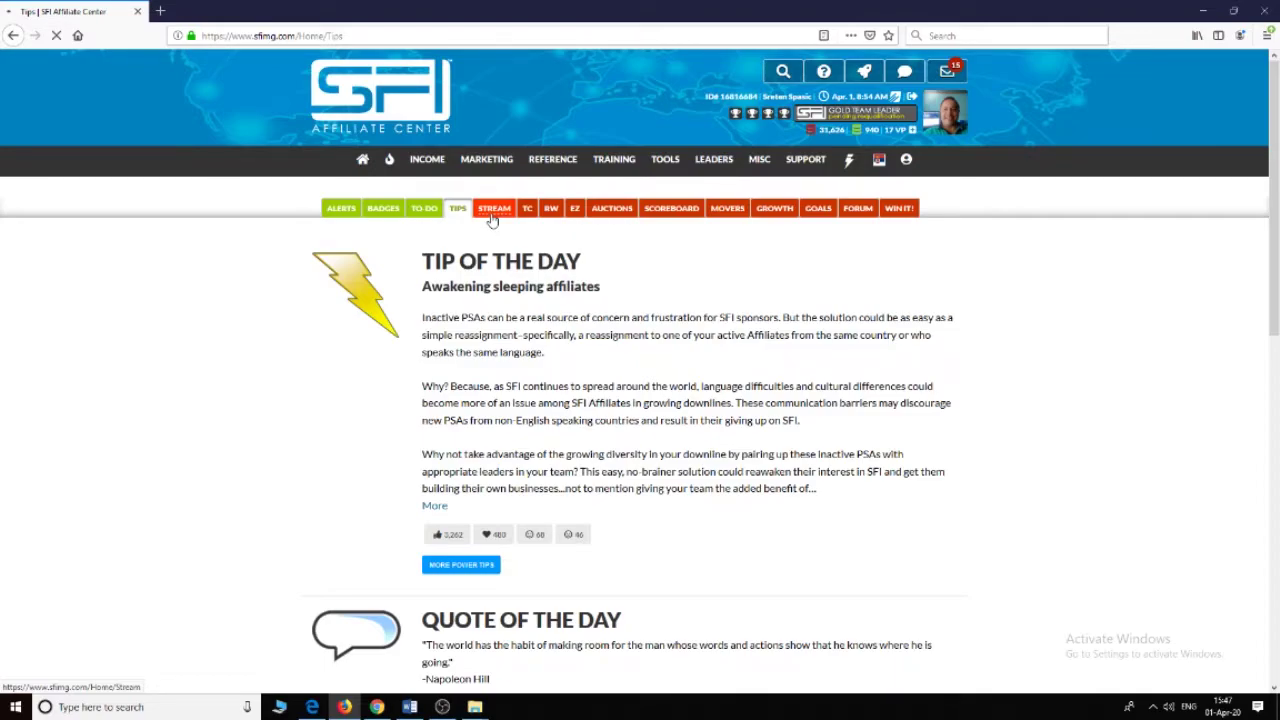
Paste the Word document's greeting into a Stream post: "Pozdrav svima kolegama saradnicima u Homeworkers timu, cestitam svima uspesno zavrsen mesec Mart, i zelim puno uspeha u Aprilu.".
left_click(492, 210)
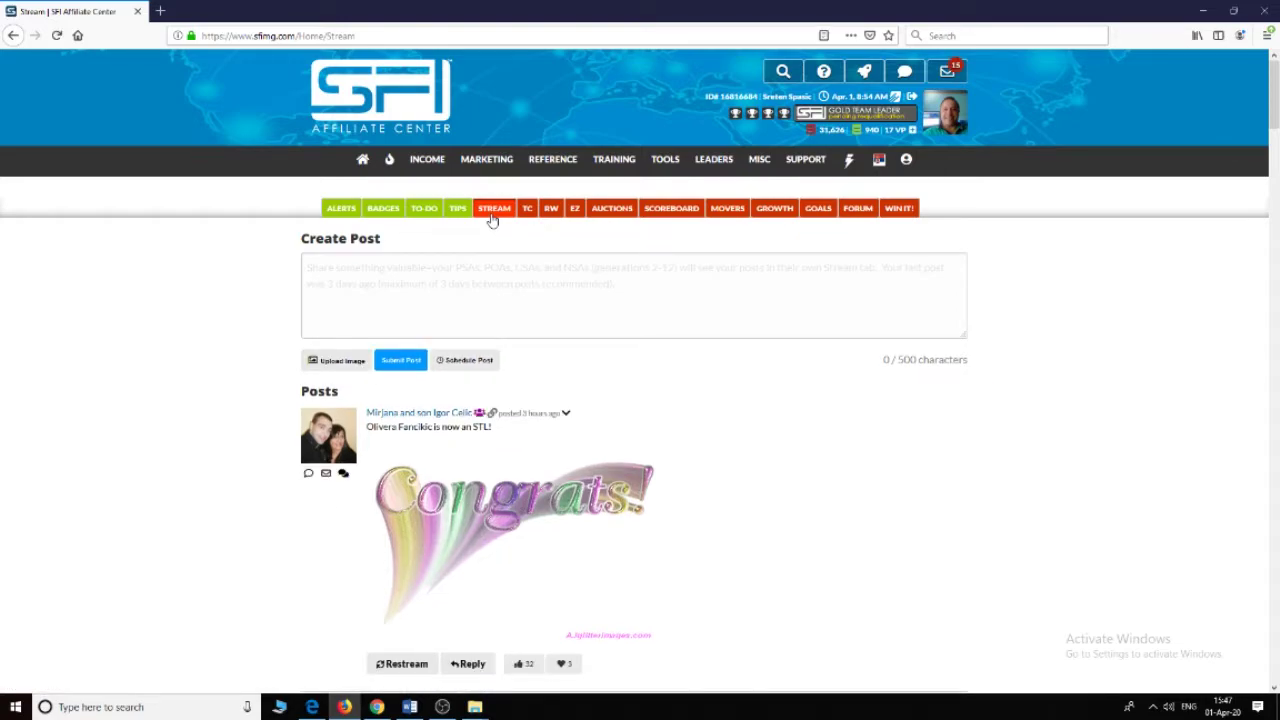
left_click(446, 279)
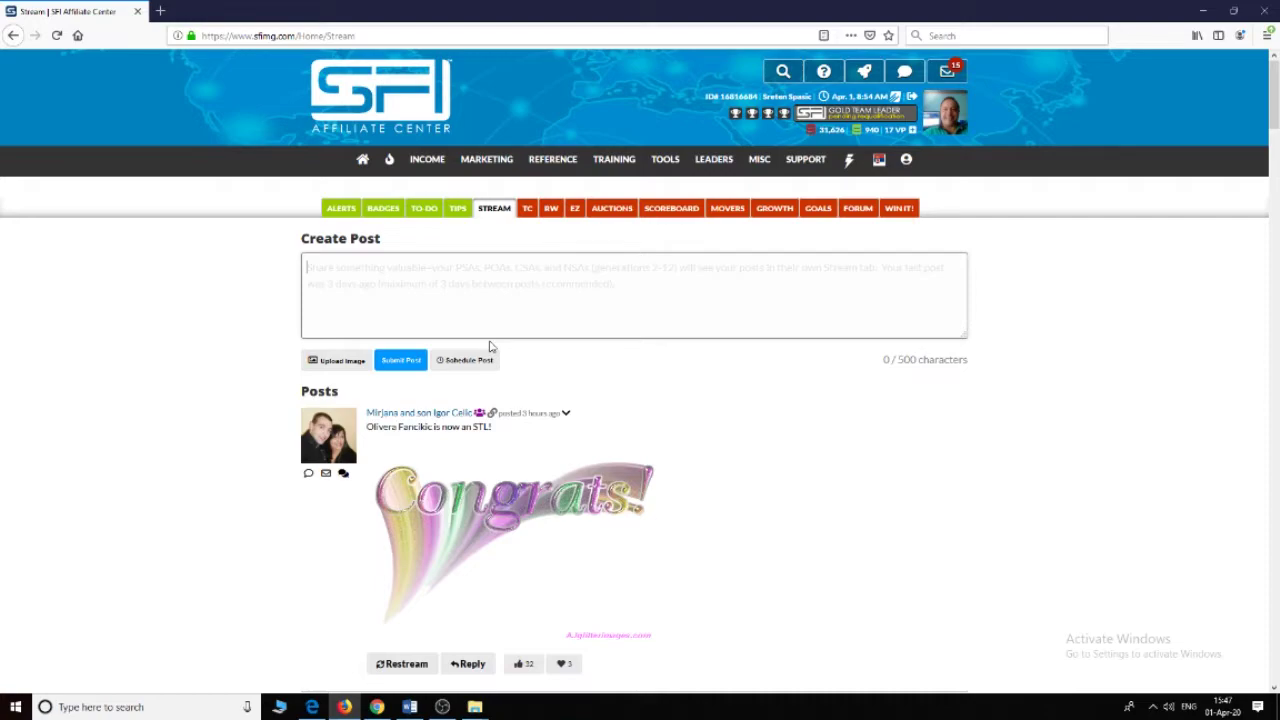
key("alt+Tab")
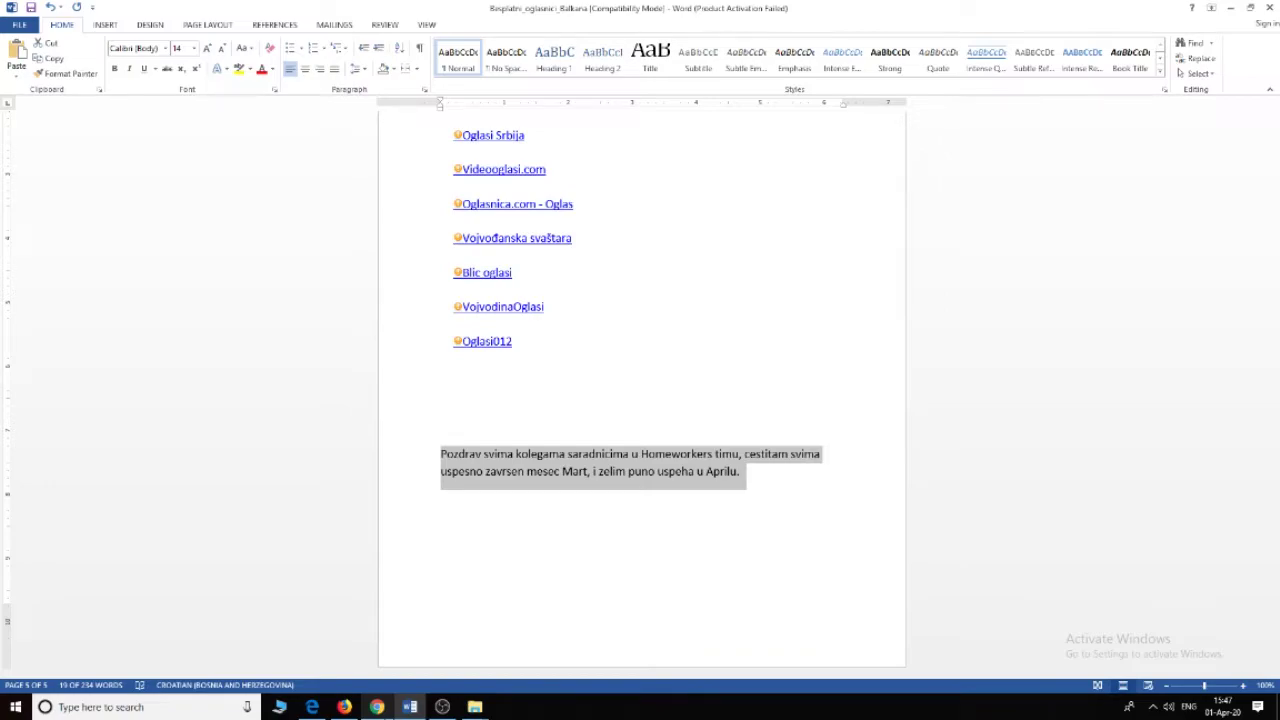
key("alt+Tab")
right_click(356, 269)
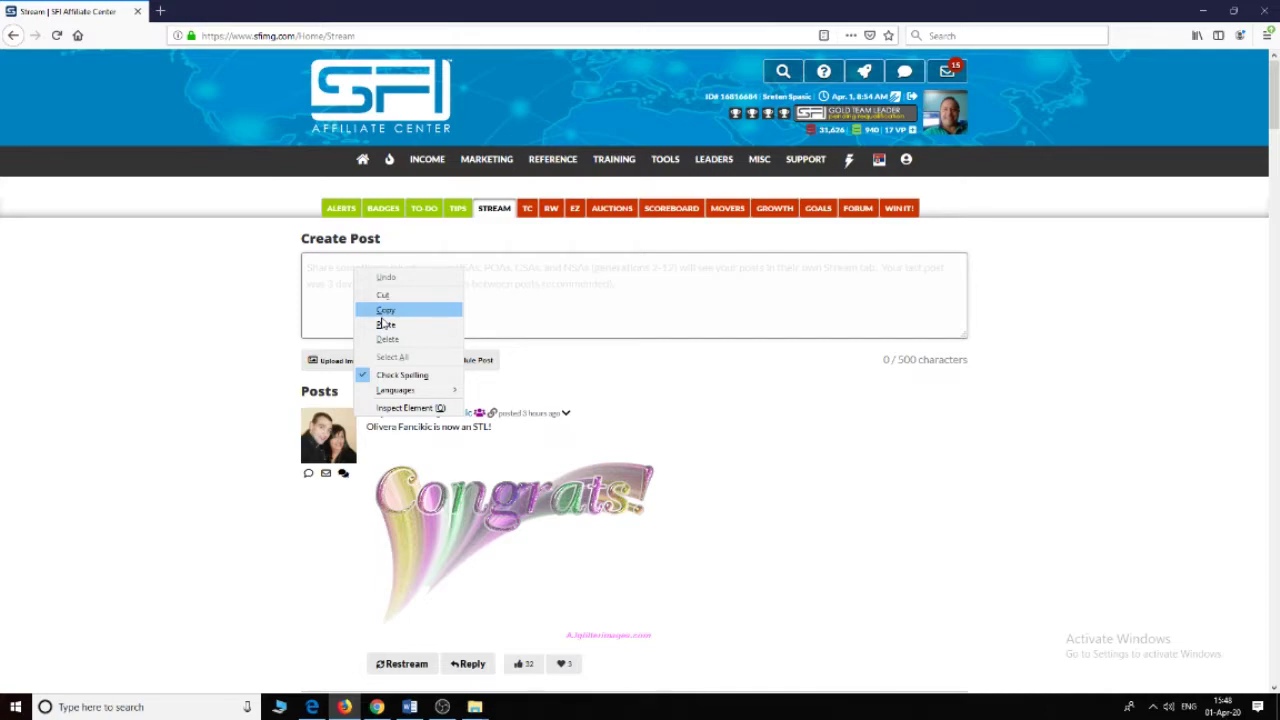
left_click(384, 324)
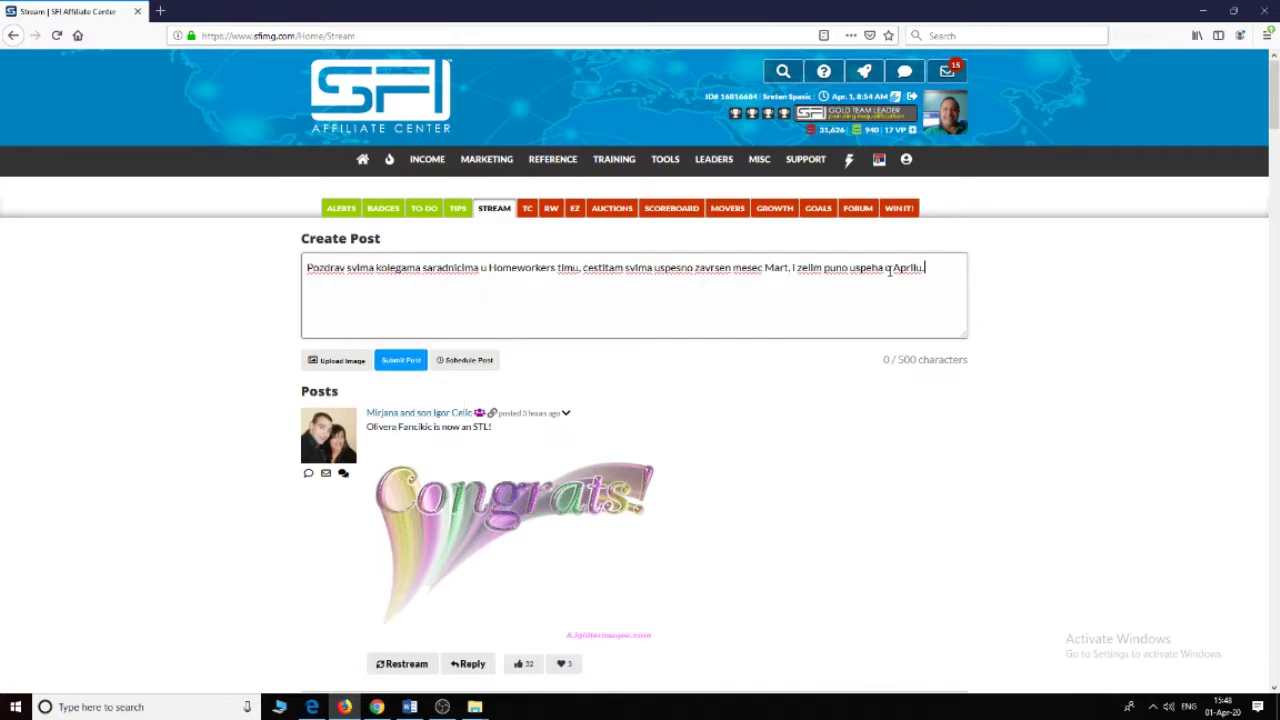